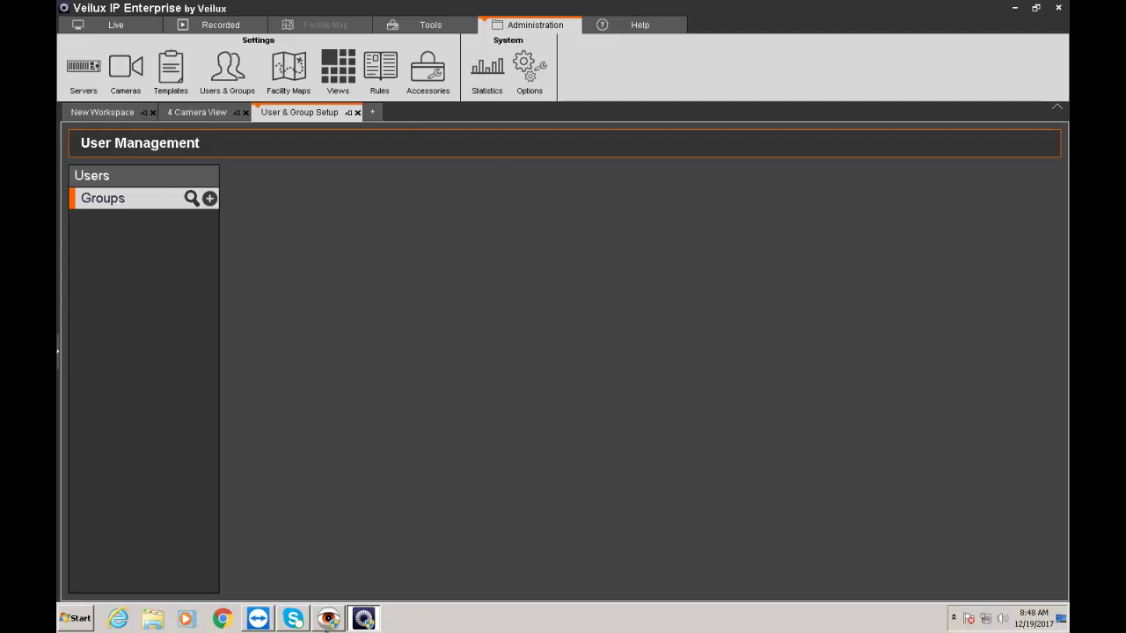
- Reopen the user and group setup, show the groups list and add a new group
left_click(331, 620)
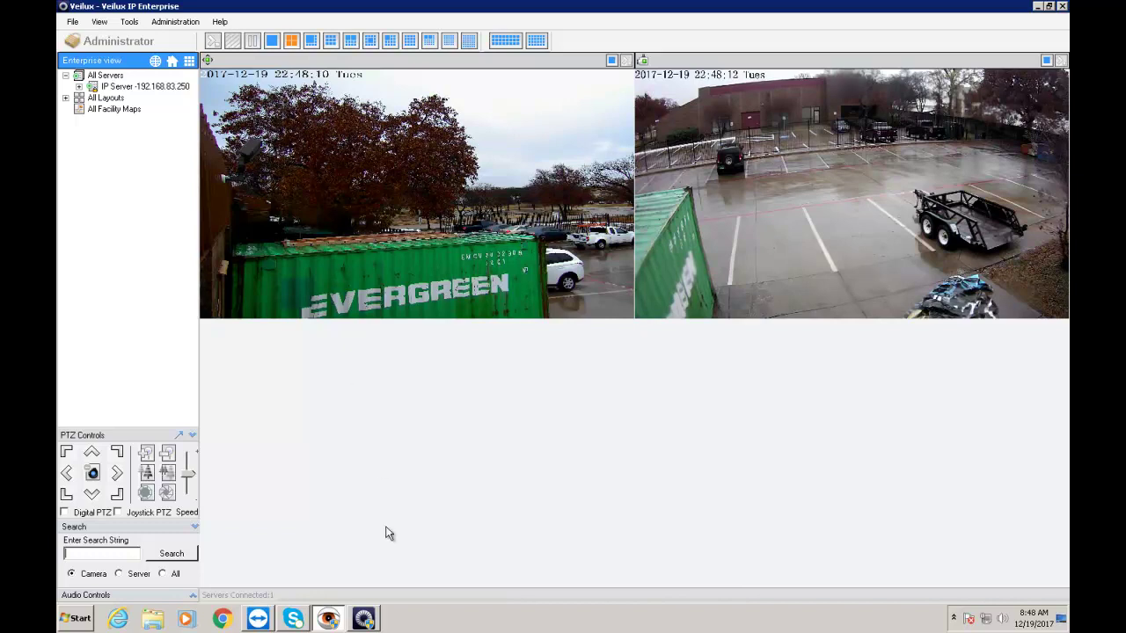
left_click(368, 621)
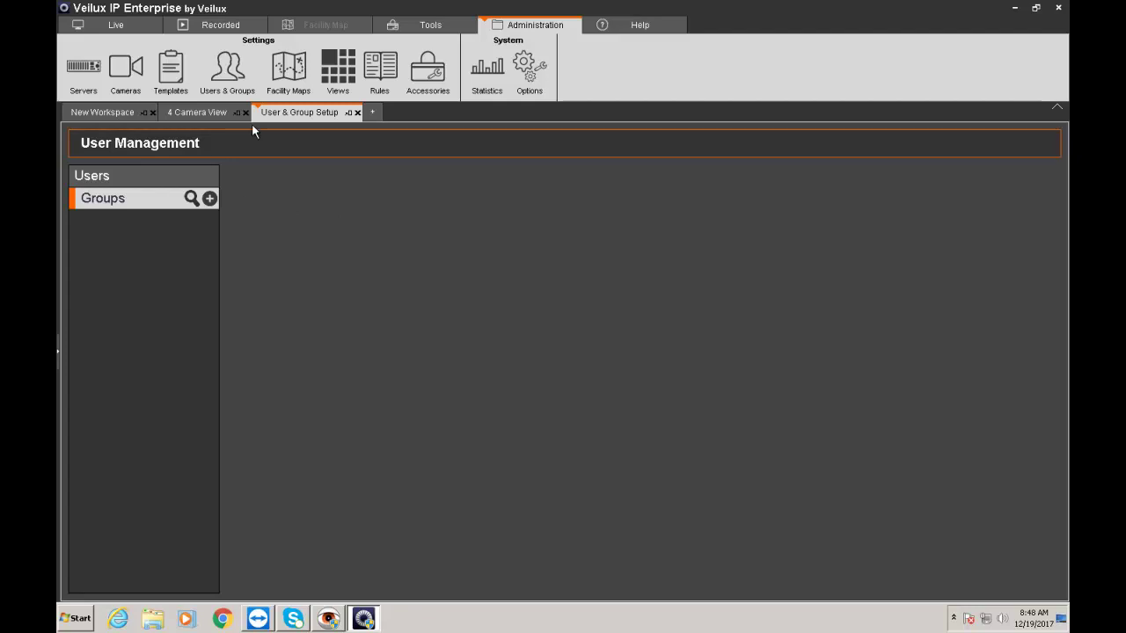
left_click(358, 112)
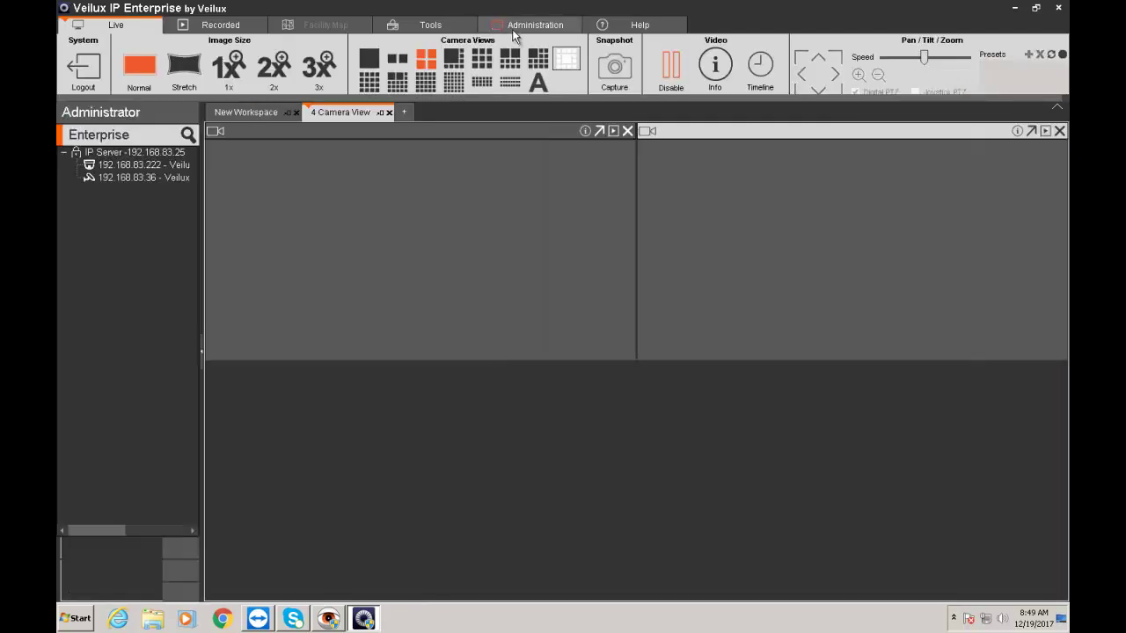
left_click(531, 27)
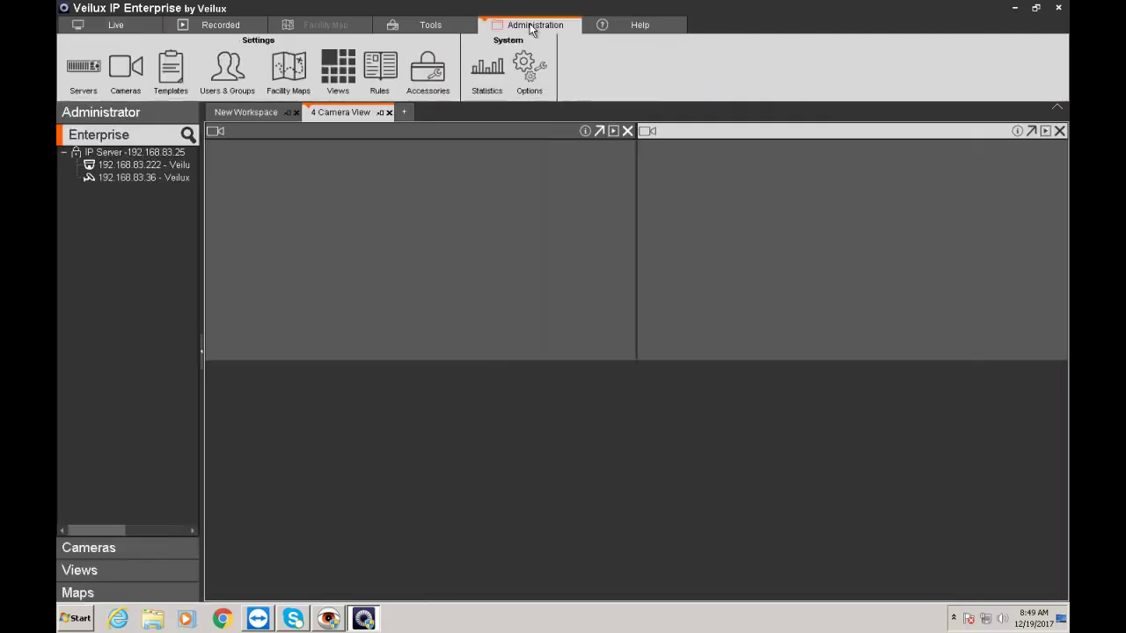
left_click(238, 88)
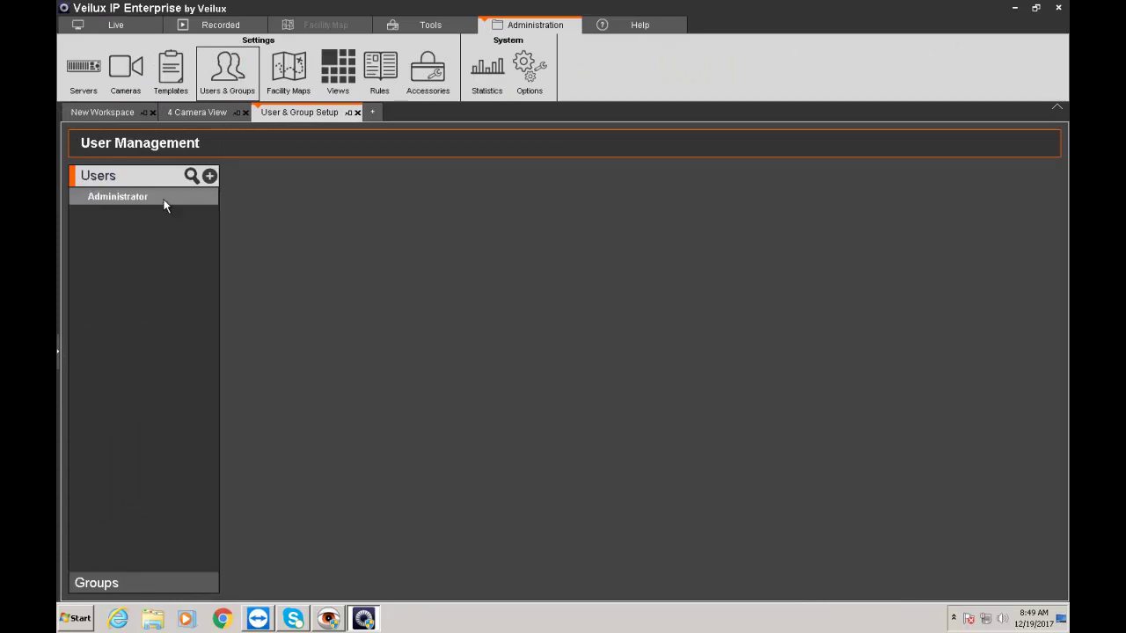
left_click(133, 583)
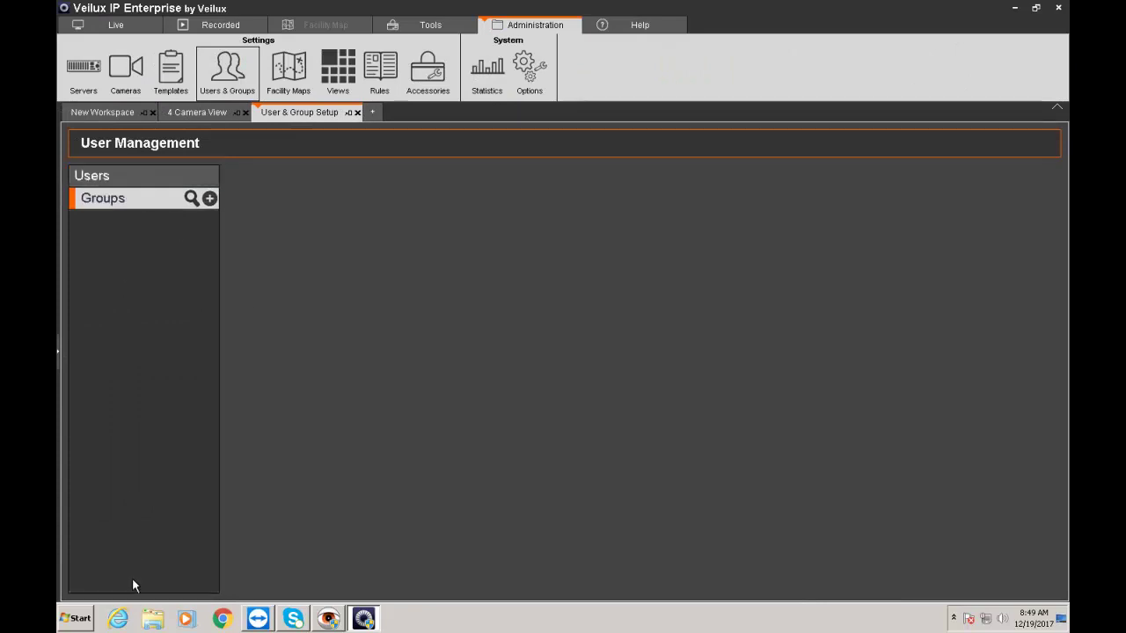
left_click(209, 200)
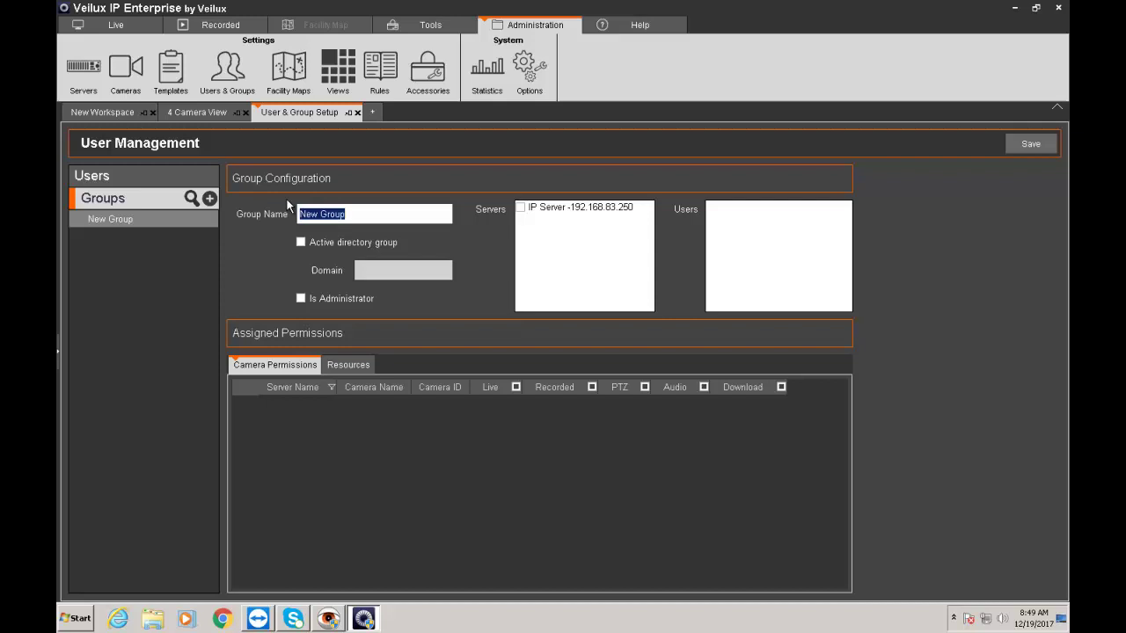
type("Monitor")
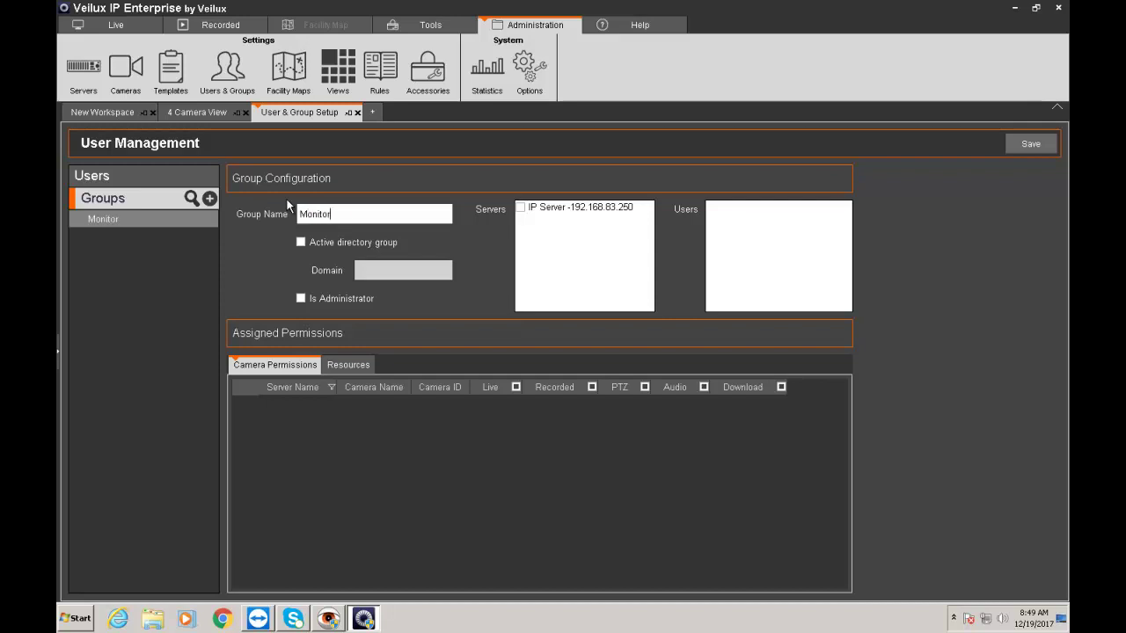
type("ing Guard")
key("ctrl+a")
type("Mangers")
key("BackSpace")
key("BackSpace")
key("BackSpace")
key("BackSpace")
key("BackSpace")
key("BackSpace")
key("BackSpace")
type("Supersi")
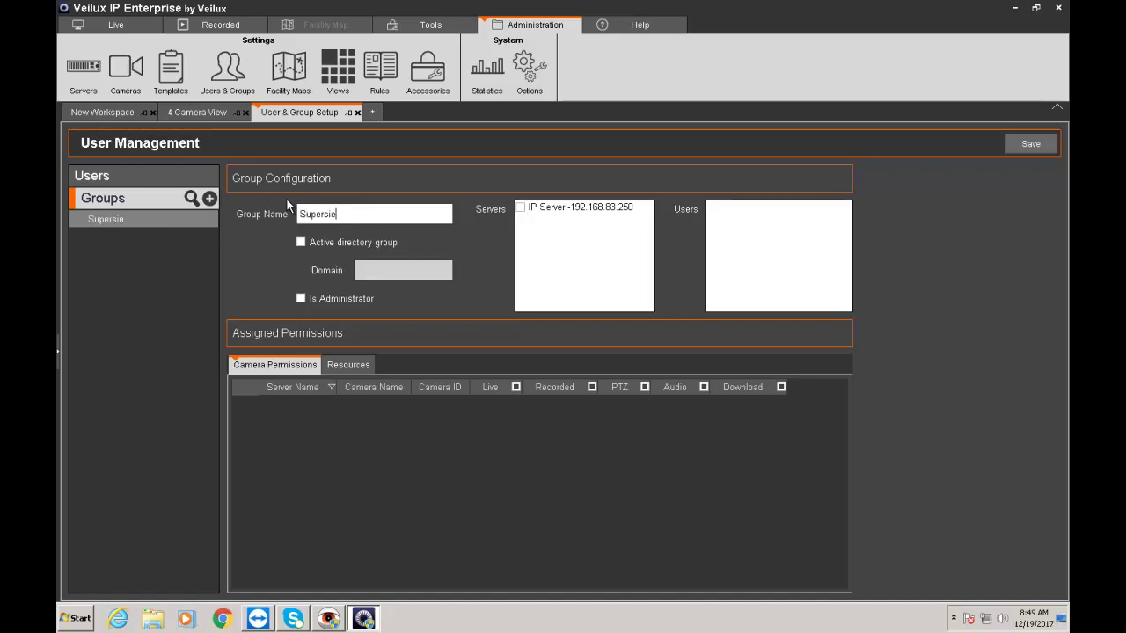
key("BackSpace")
key("BackSpace")
key("BackSpace")
key("BackSpace")
key("BackSpace")
key("BackSpace")
key("BackSpace")
- Name the new group Monitor Group and assign it to IP Server -192.168.83.250
type("Monitor Group")
left_click(521, 208)
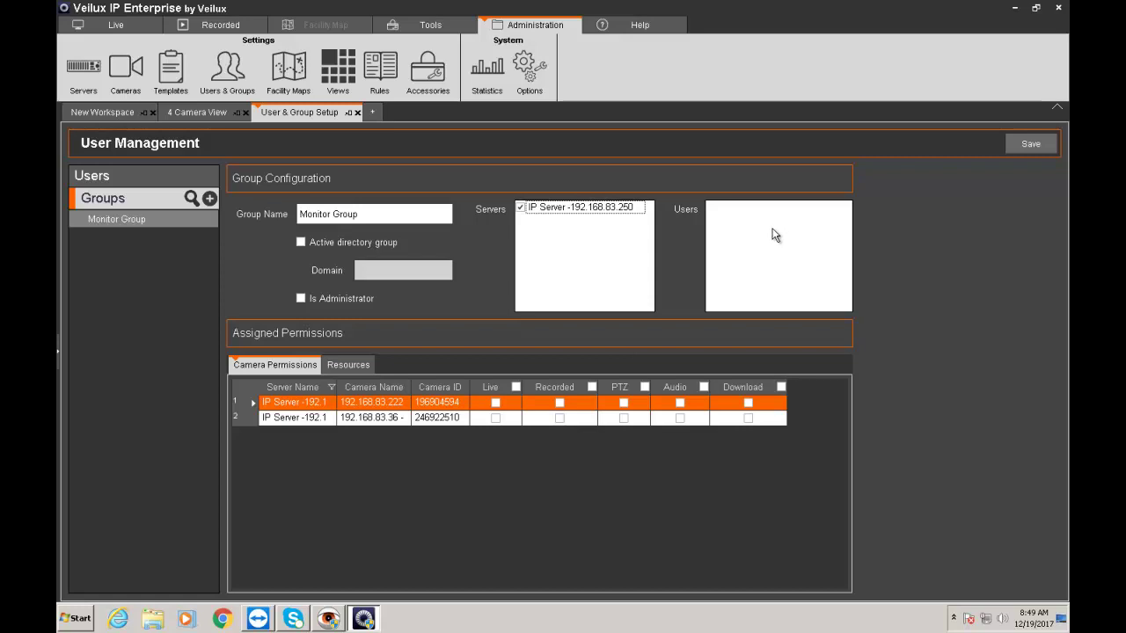
- Grant Monitor Group the Live and PTZ permissions on the 192.168.83.222 camera
left_click(496, 404)
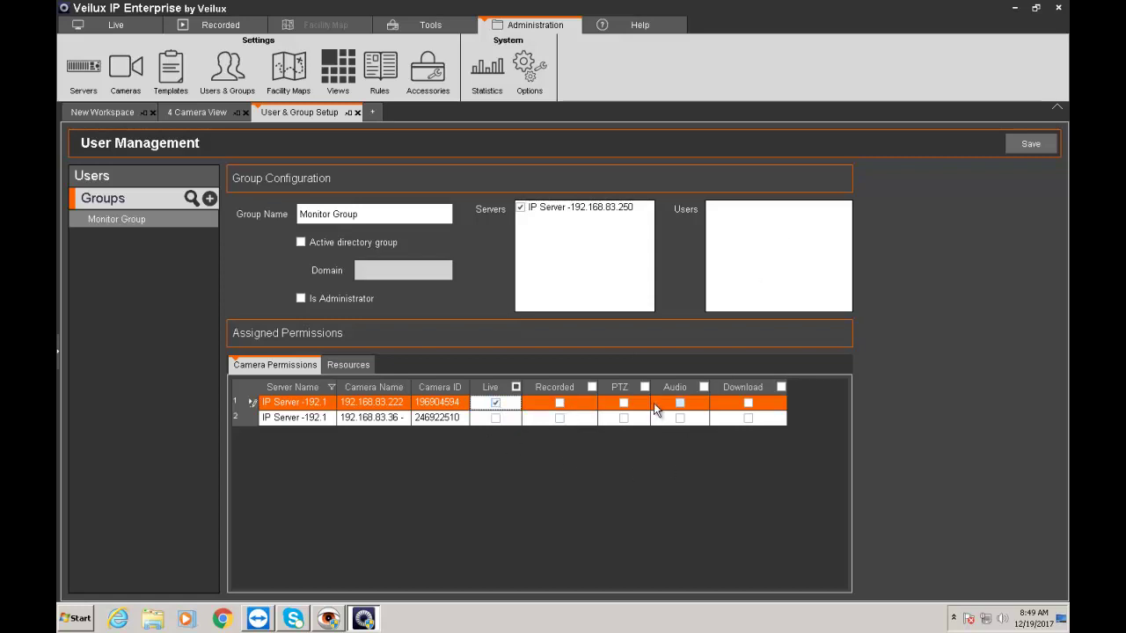
left_click(621, 404)
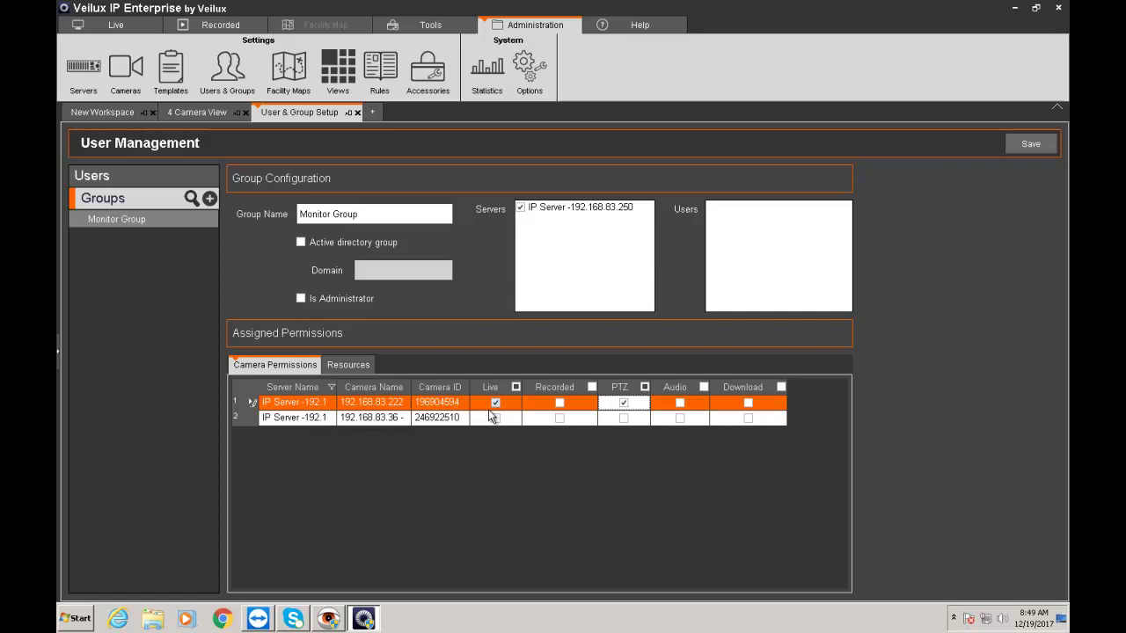
left_click(624, 419)
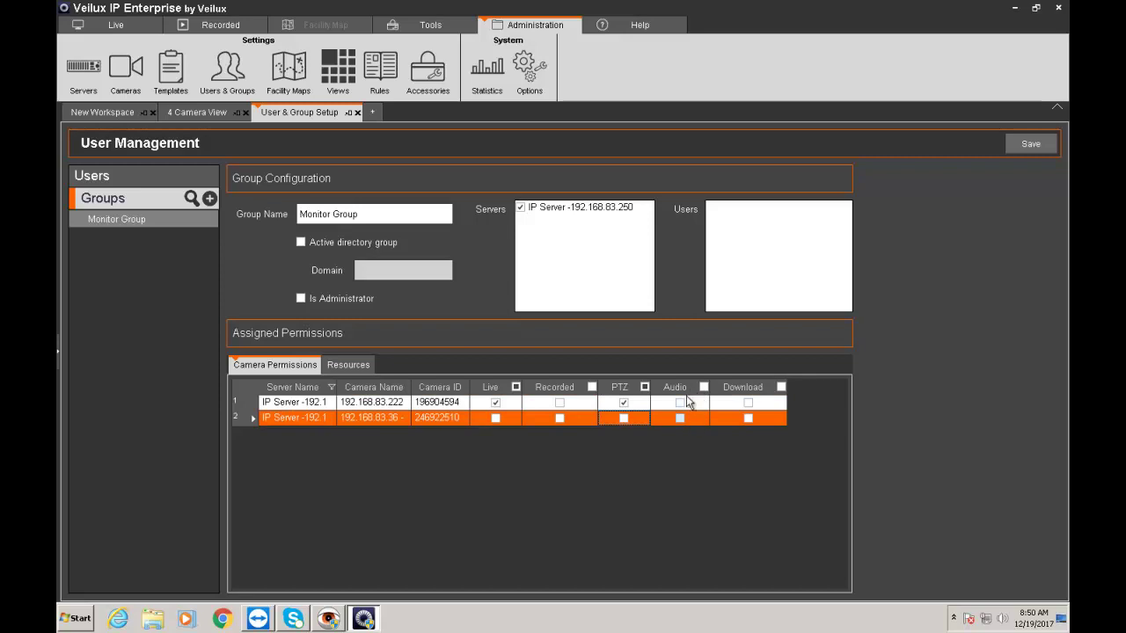
left_click(746, 406)
left_click(746, 406)
left_click(747, 406)
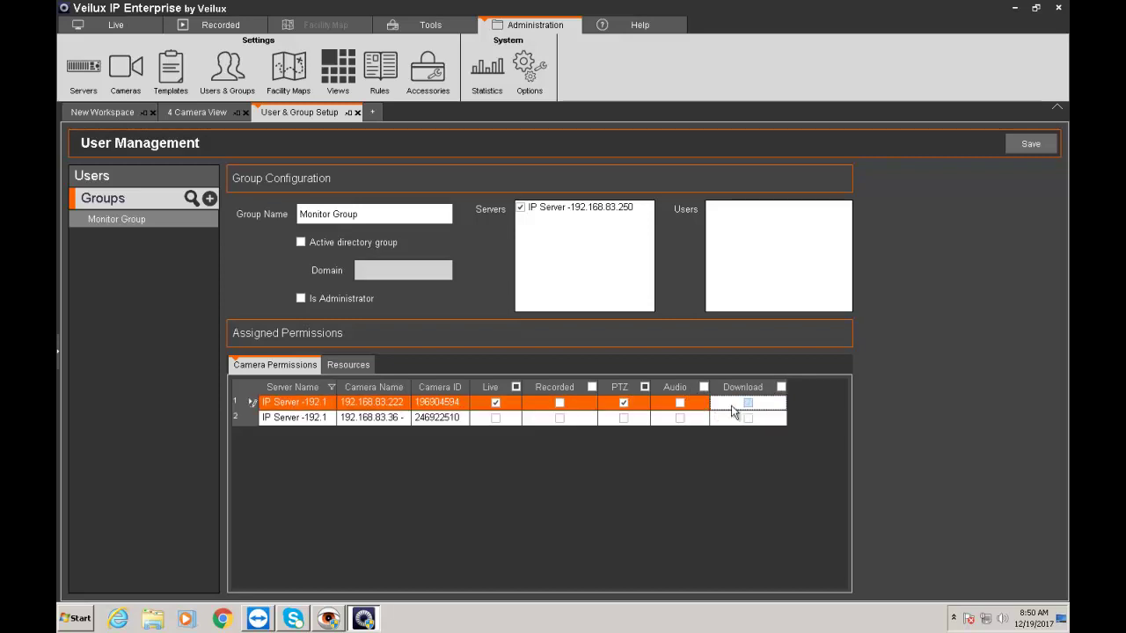
left_click(682, 404)
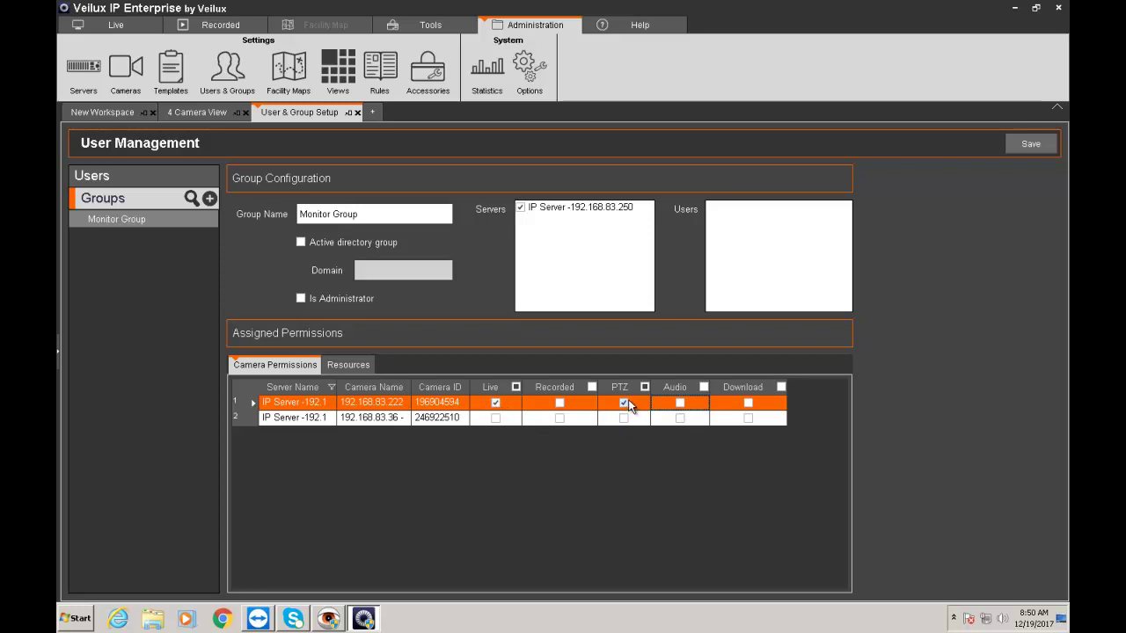
- Give Monitor Group permission to the 2 CAM Layout view and save the group
left_click(356, 365)
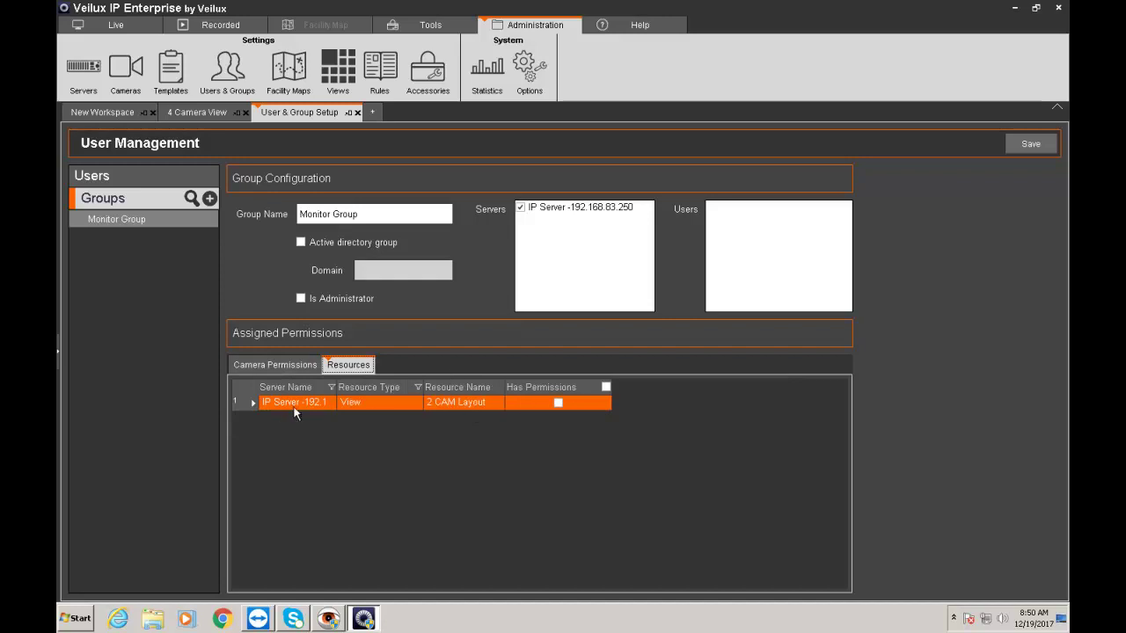
left_click(557, 402)
left_click(274, 364)
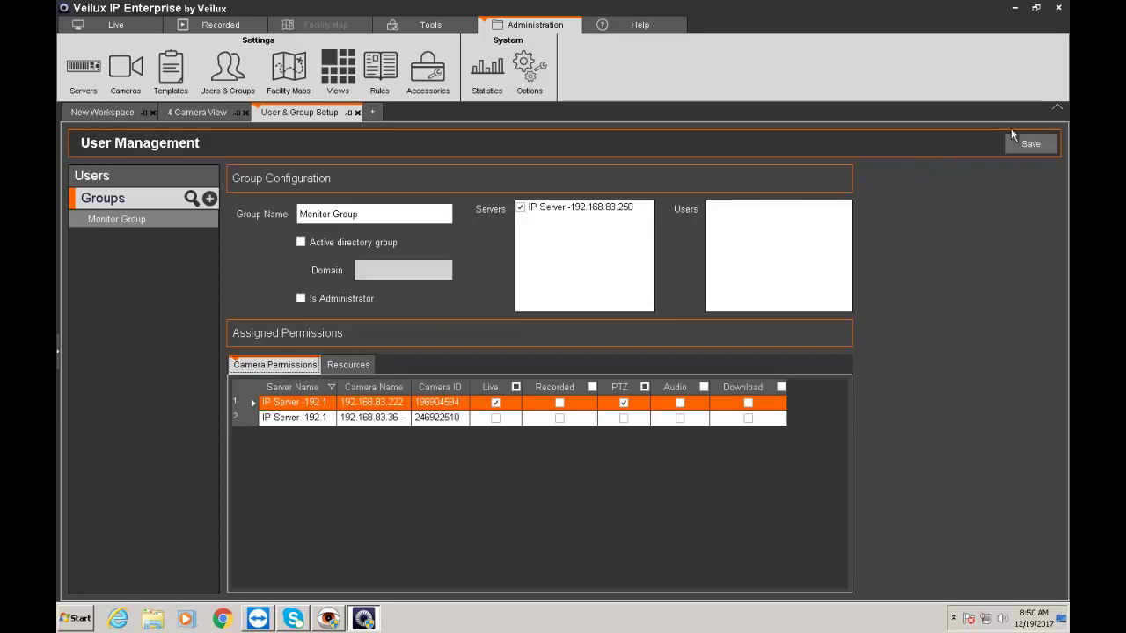
- Add a new user, entering the person's user name and the account password with its verification
left_click(149, 176)
left_click(210, 176)
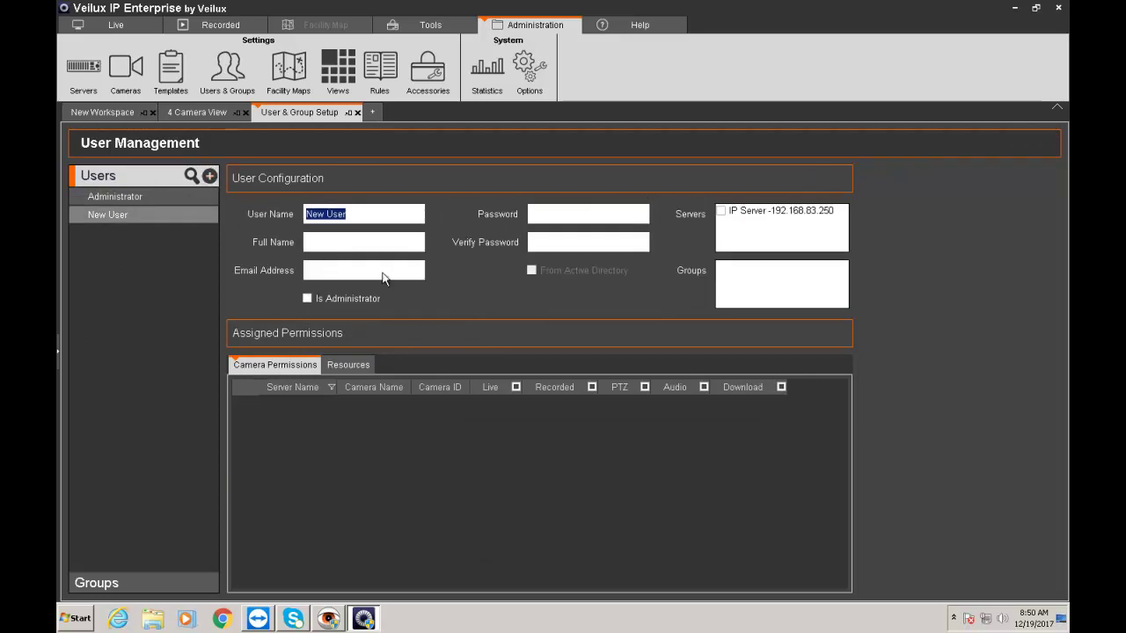
type("Ahmed")
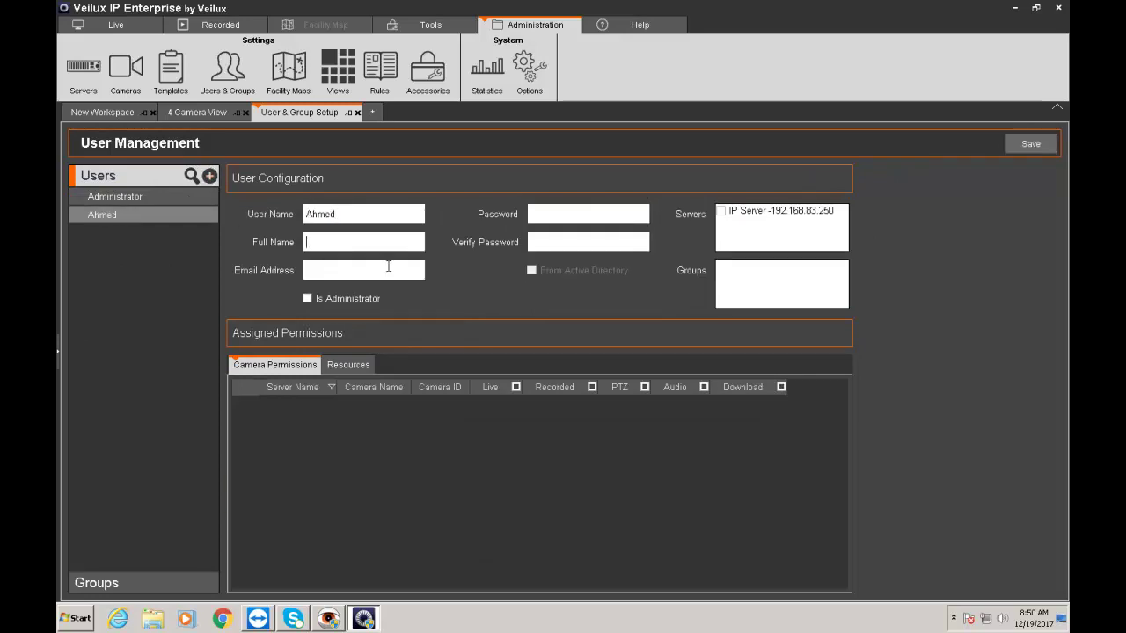
left_click(618, 213)
type("******")
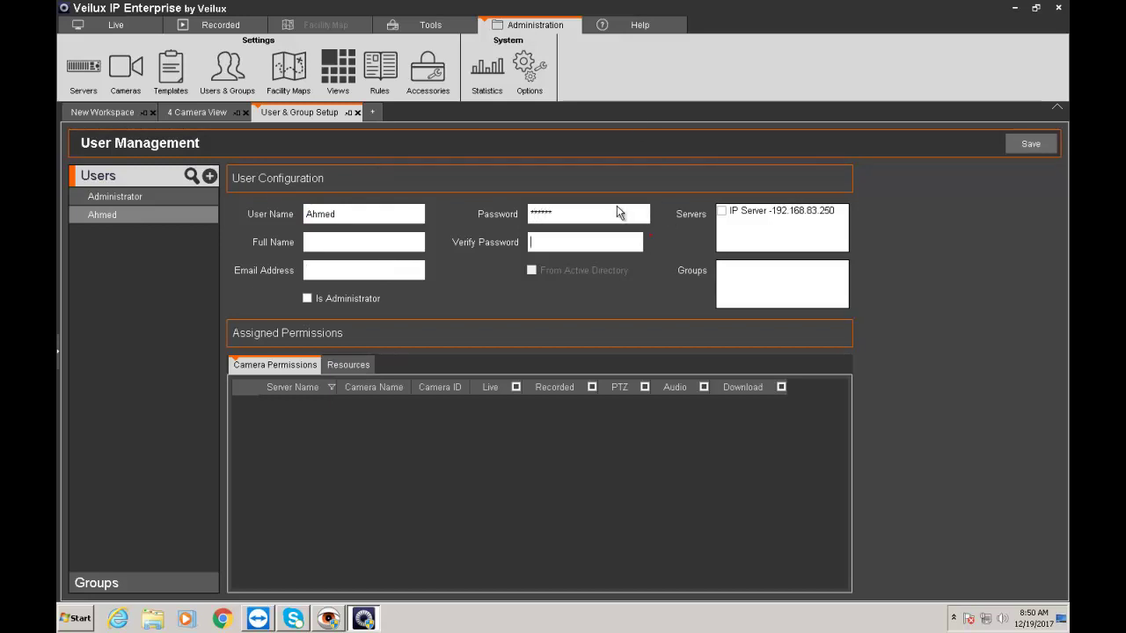
type("******")
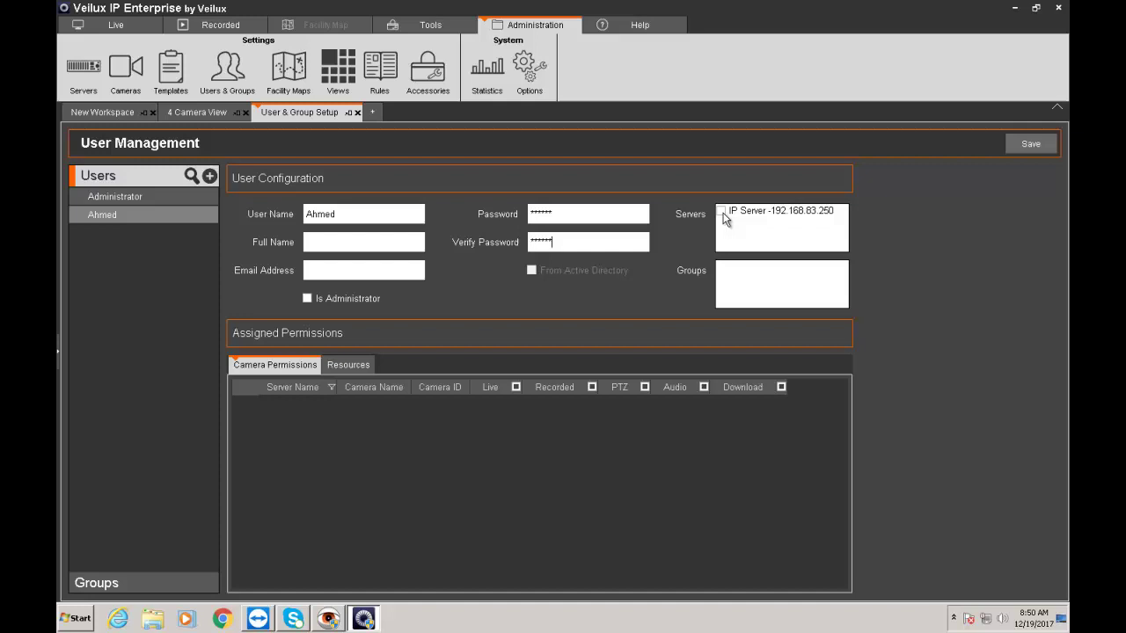
- Assign the new user to IP Server -192.168.83.250 and Monitor Group, and save the user
left_click(722, 212)
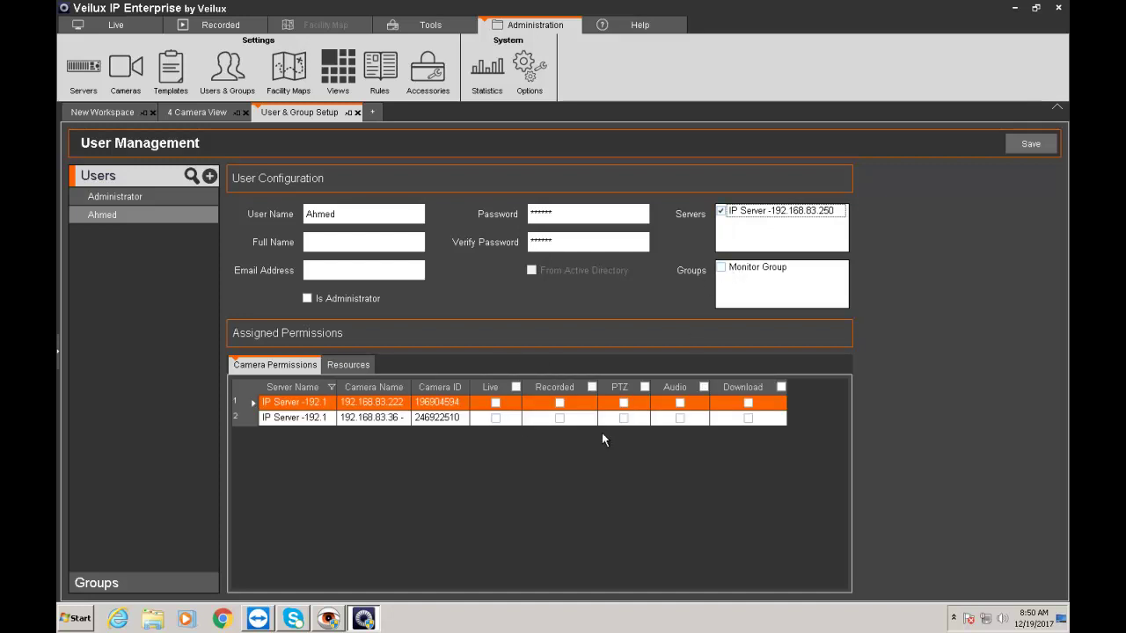
left_click(721, 267)
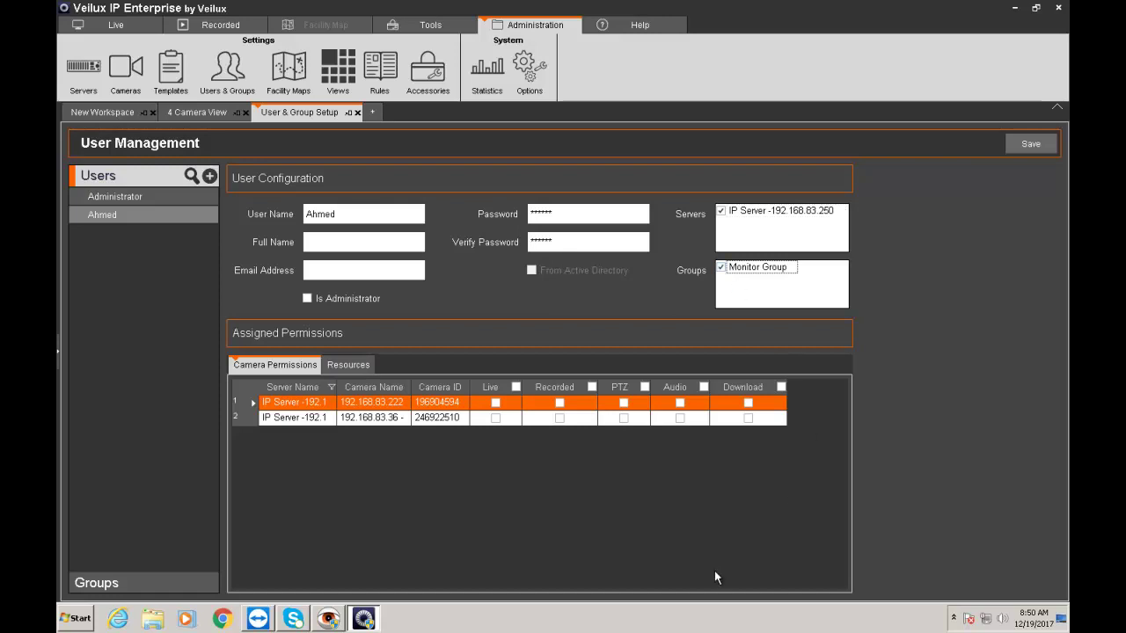
left_click(1029, 147)
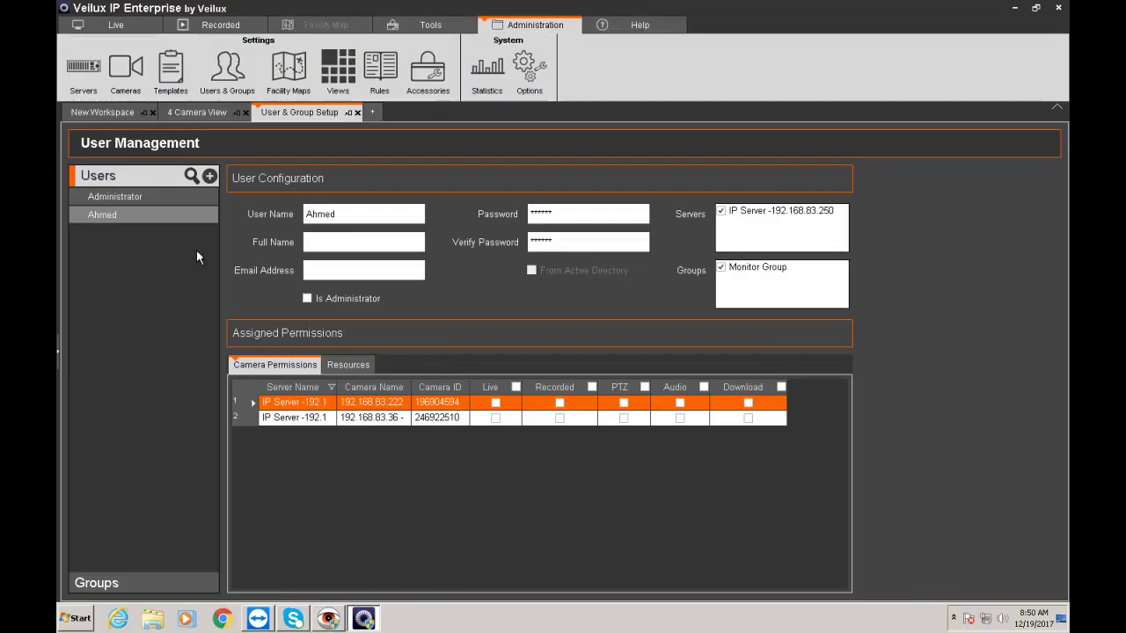
- Restart the service of the IP server from the New Workspace live view and acknowledge the message
left_click(99, 113)
left_click(110, 153)
right_click(110, 158)
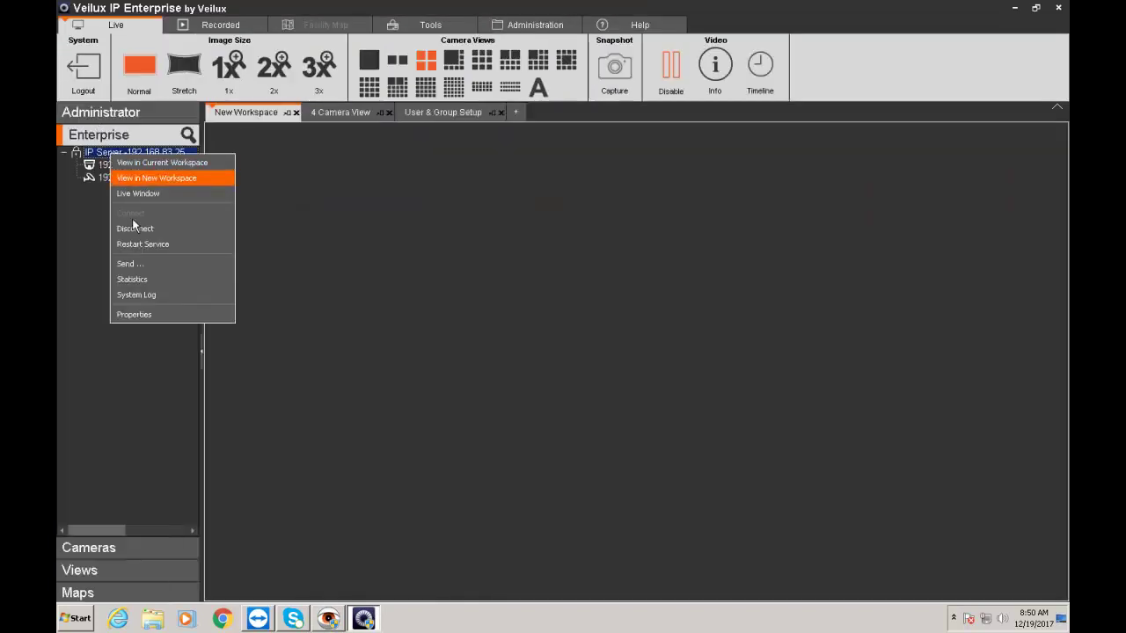
left_click(150, 239)
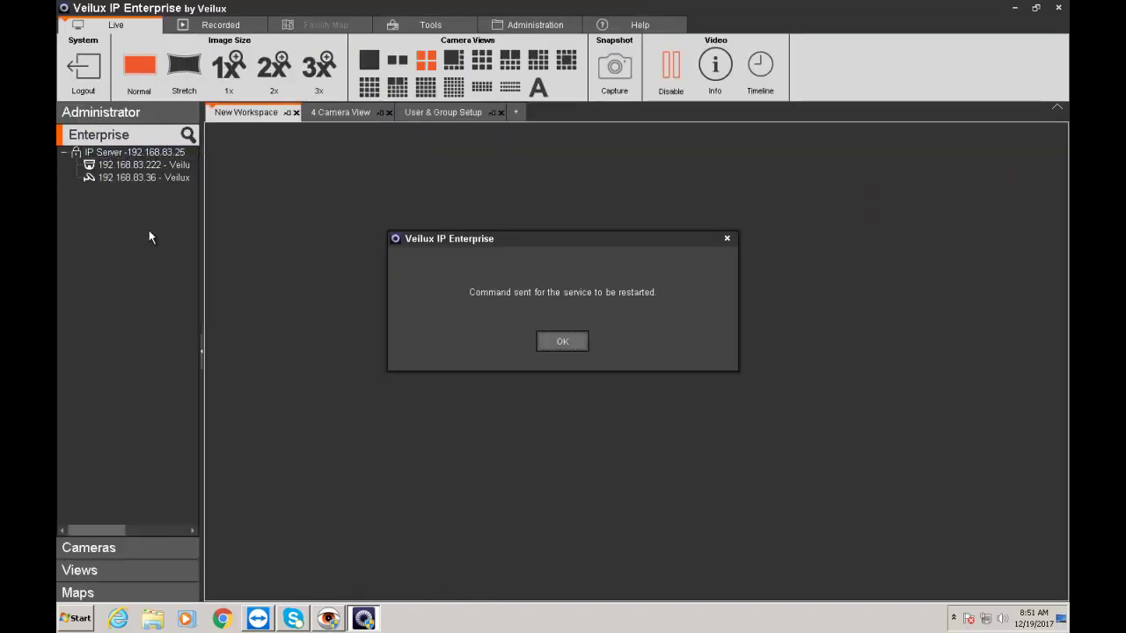
left_click(571, 346)
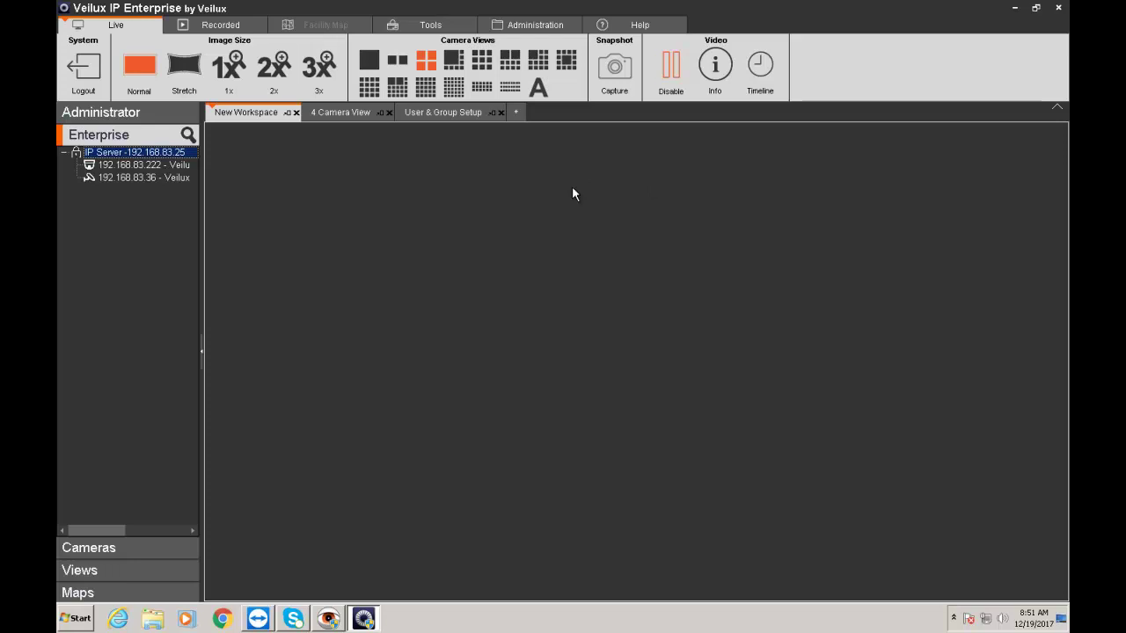
- Switch to the classic Veilux client and open a new group form in the server configuration's Group Manager
left_click(328, 618)
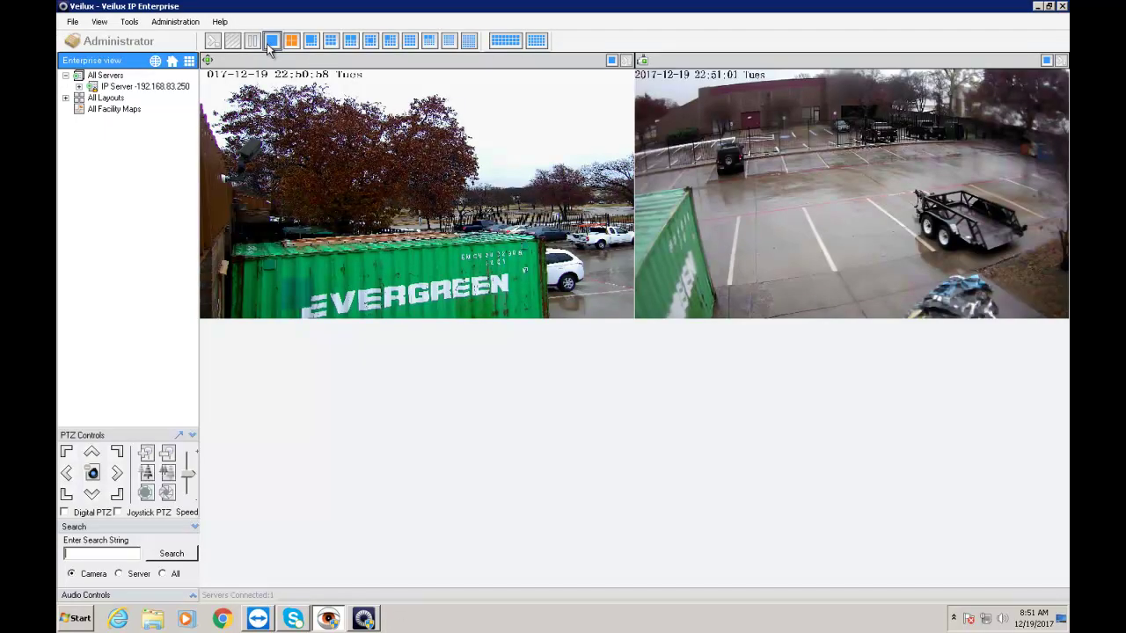
left_click(175, 21)
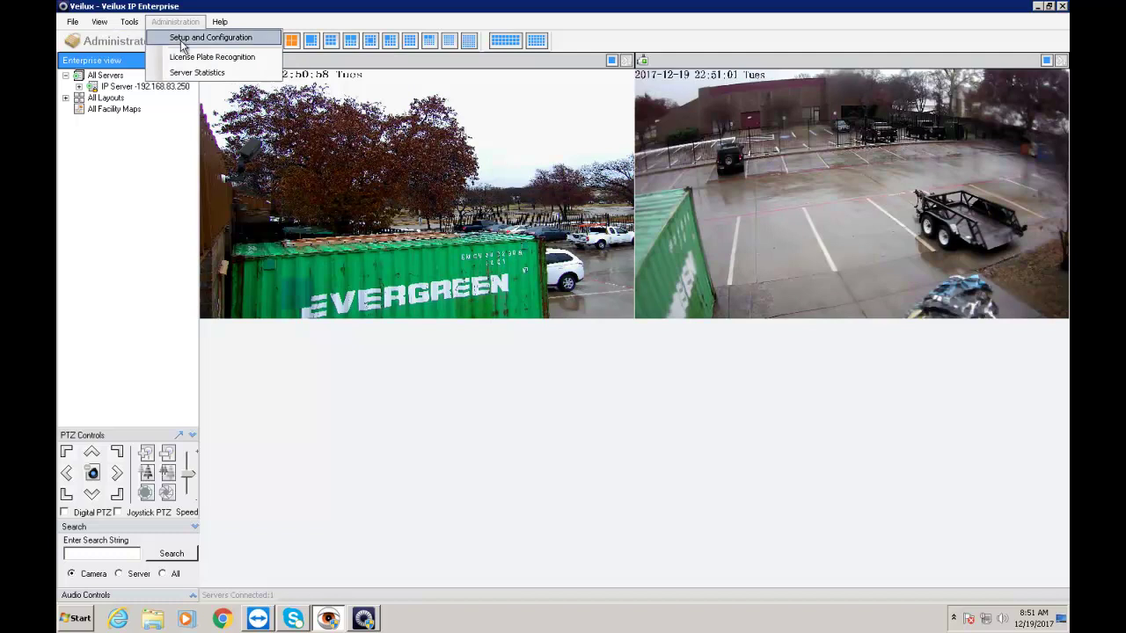
left_click(183, 39)
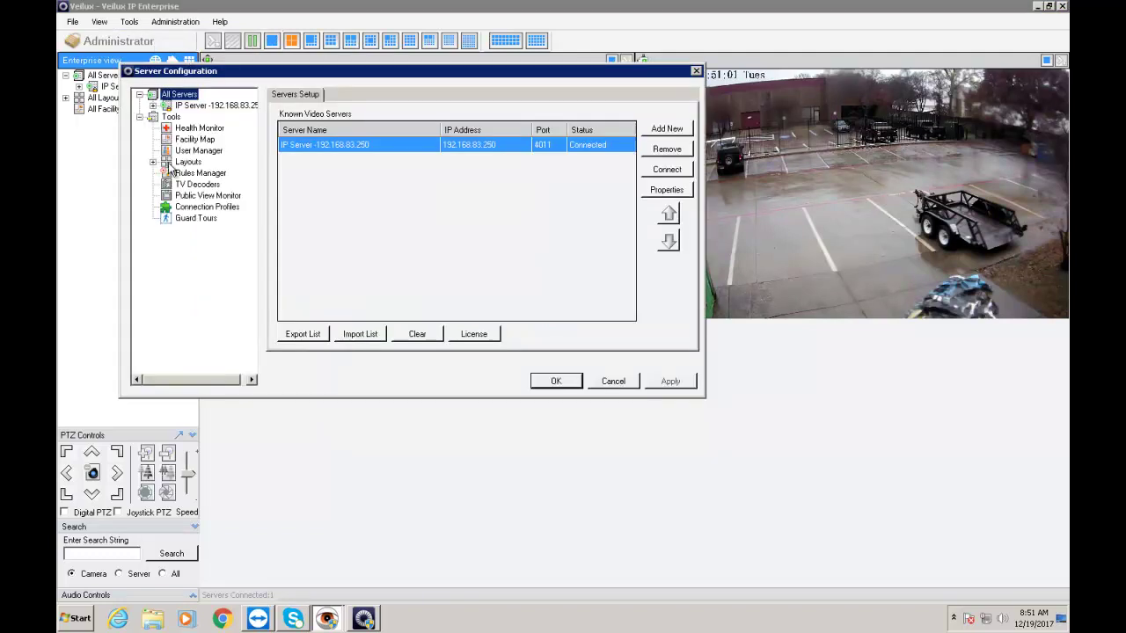
left_click(184, 150)
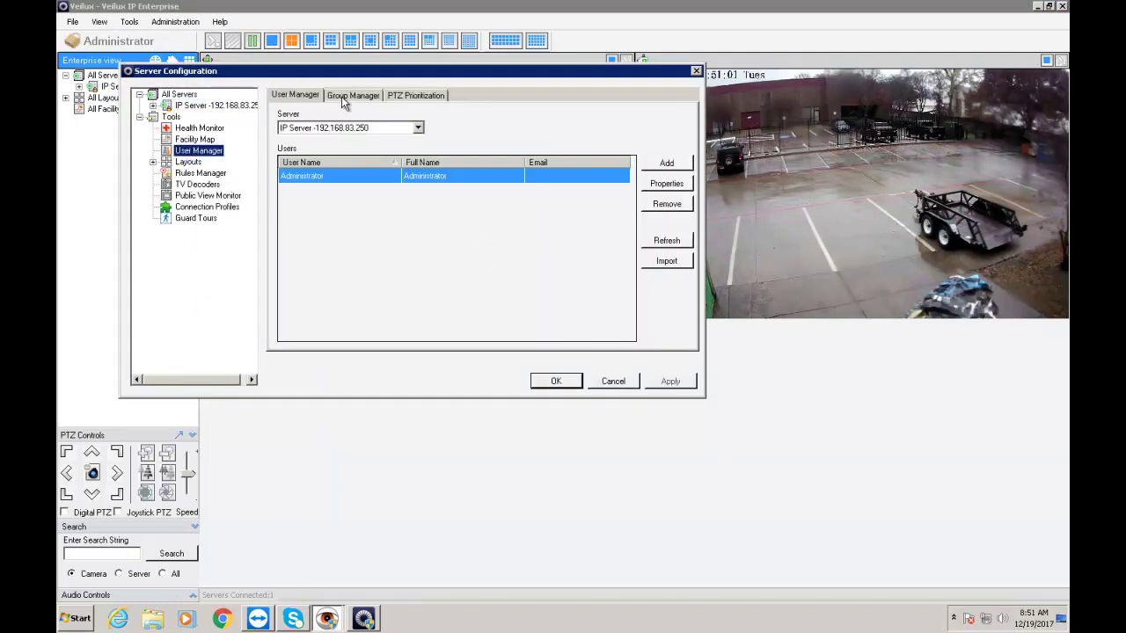
left_click(352, 95)
left_click(667, 164)
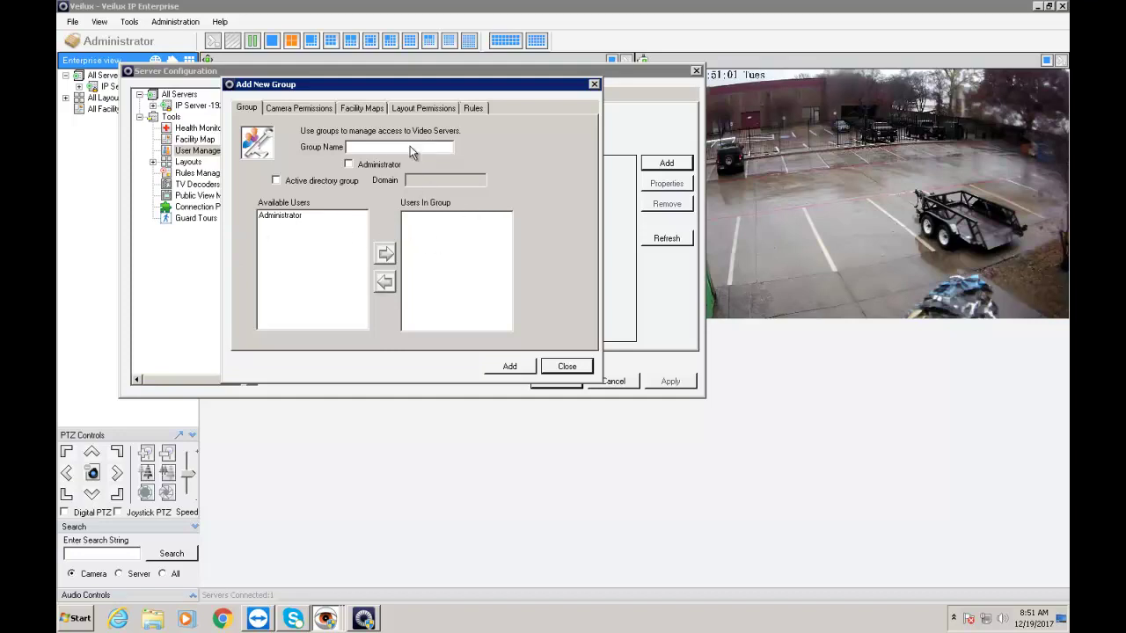
- Review the new group's camera permissions, facility maps, layout permissions and rules settings
left_click(308, 110)
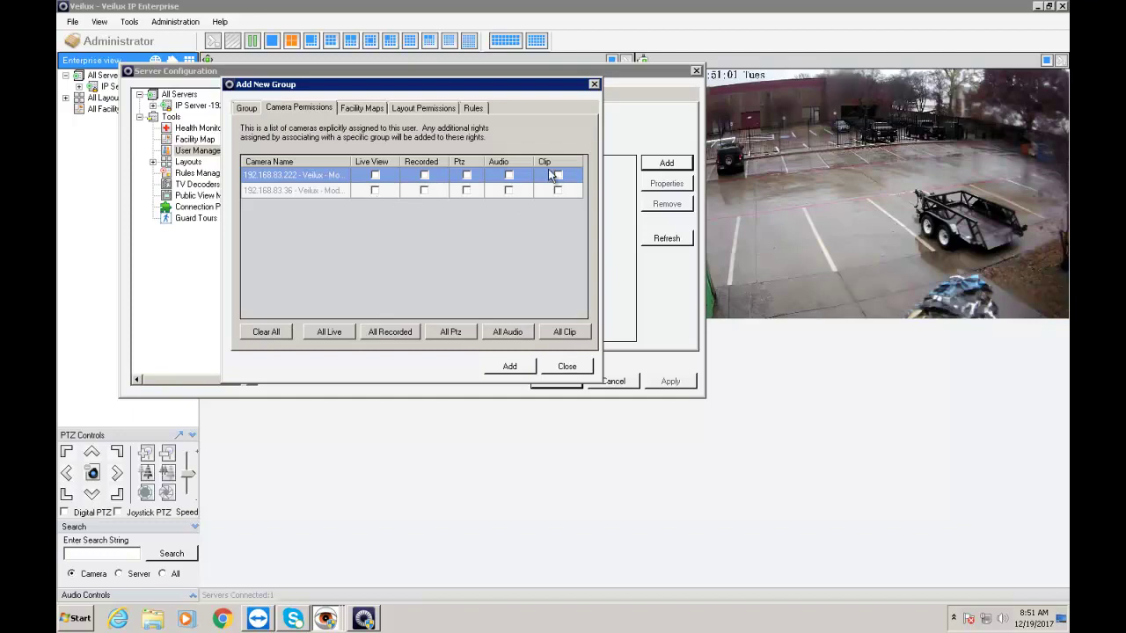
left_click(378, 112)
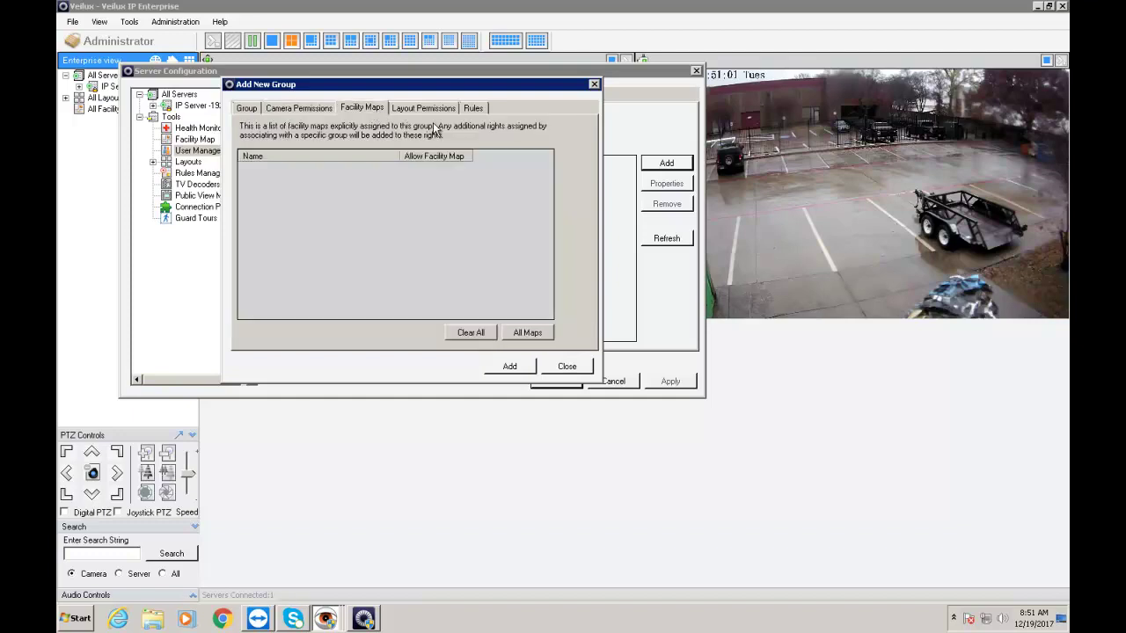
left_click(426, 109)
left_click(475, 108)
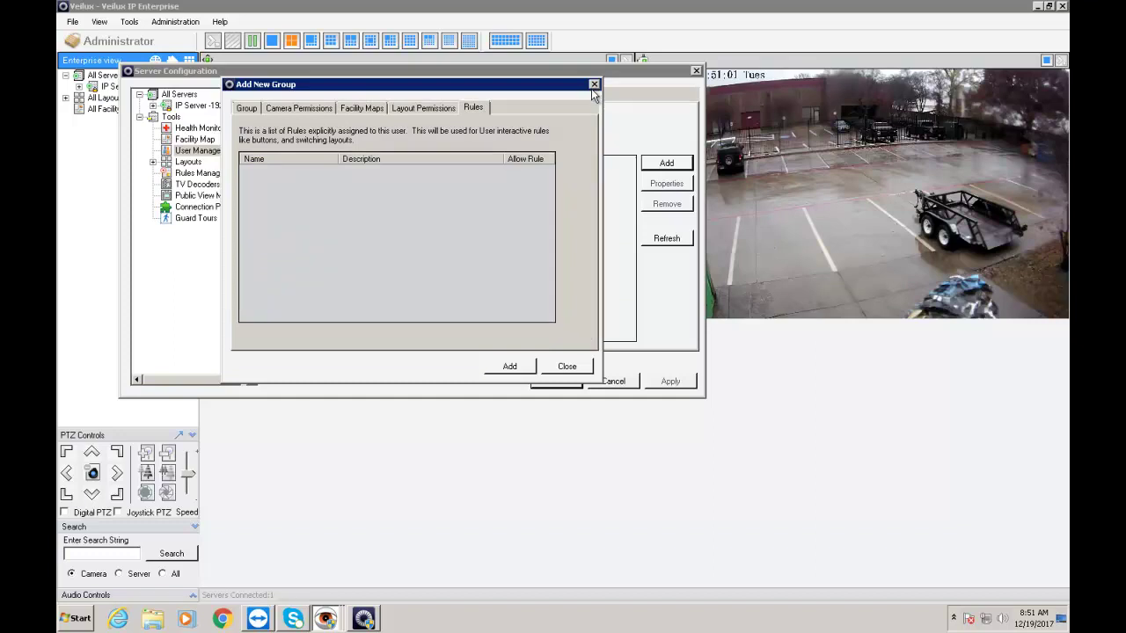
- Close the new group form and open a new user form in the User Manager
left_click(553, 367)
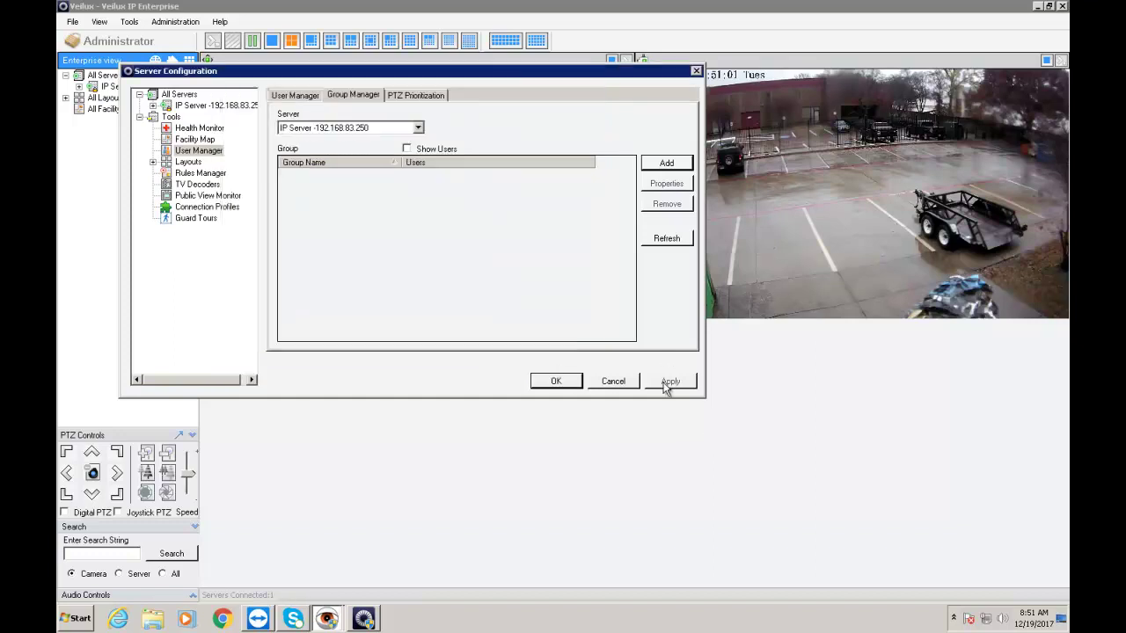
left_click(291, 95)
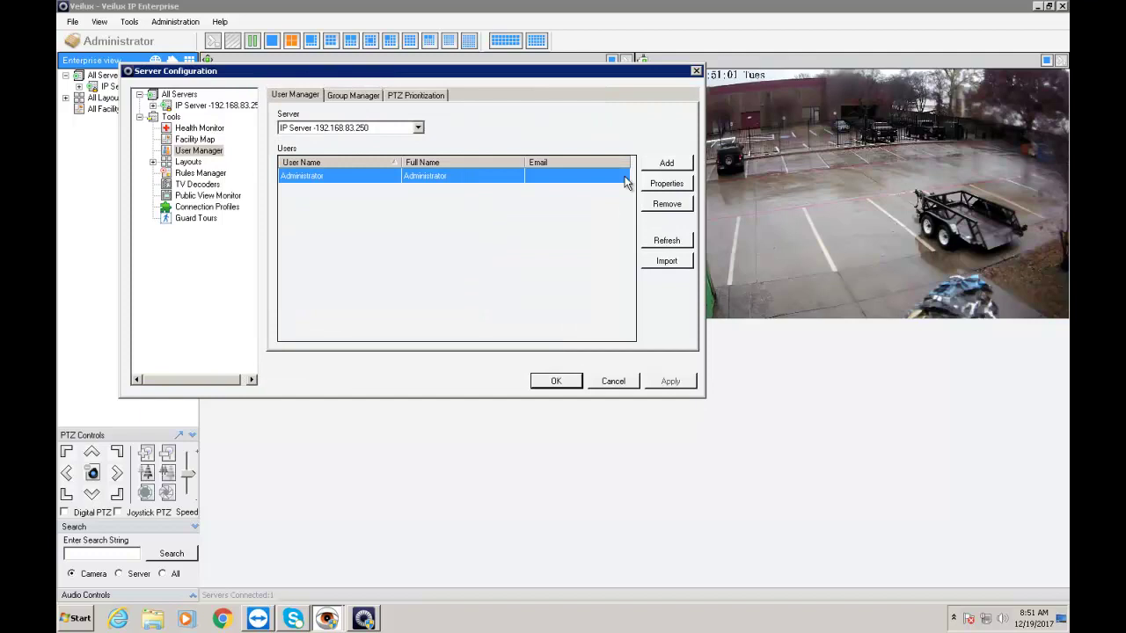
left_click(655, 165)
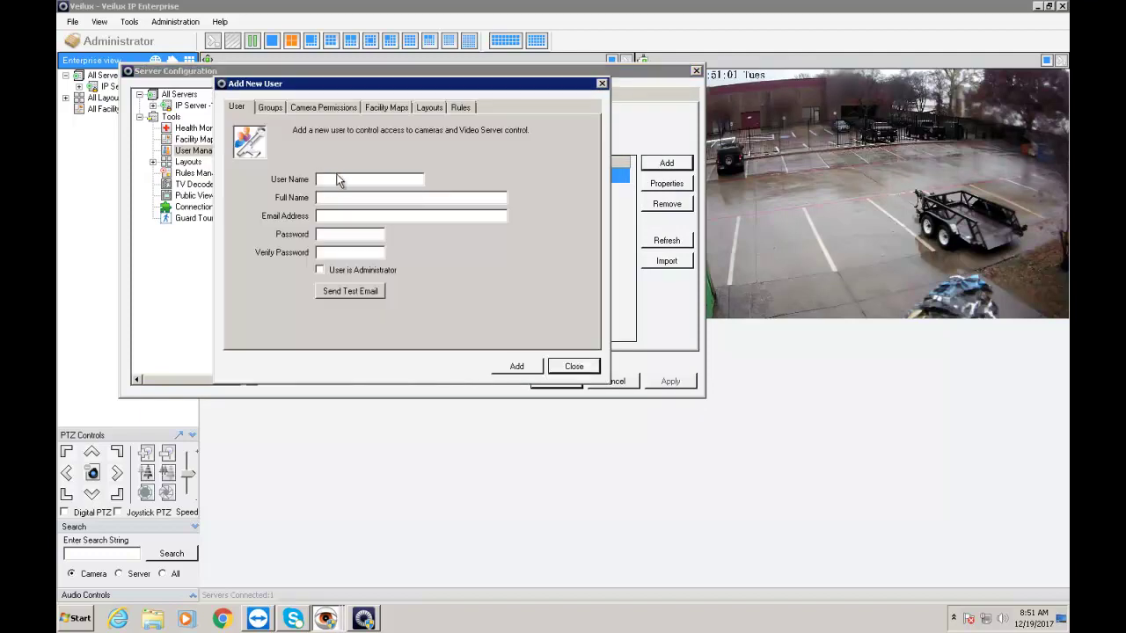
- Review the new user's groups, camera permissions, facility maps, layouts and rules settings, and close the server configuration without adding a user
left_click(273, 108)
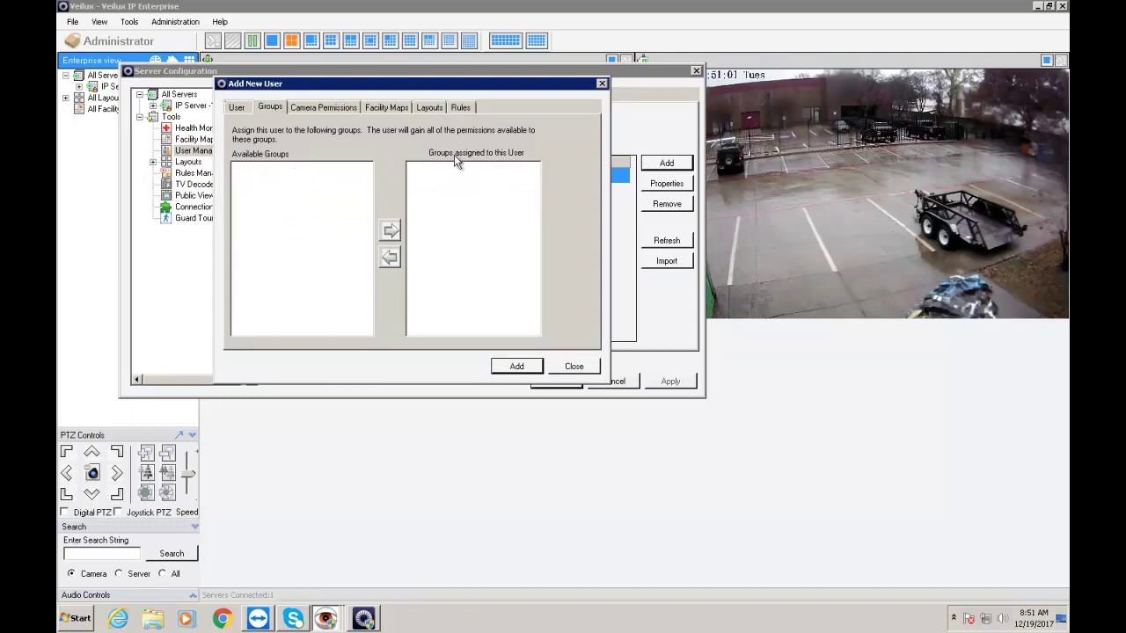
left_click(344, 108)
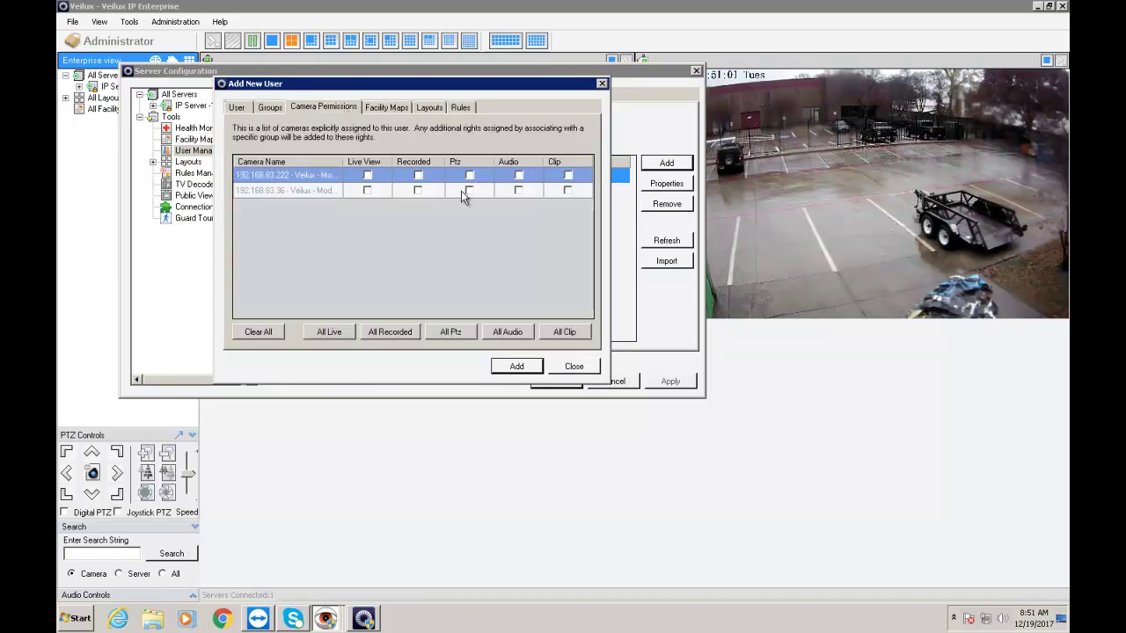
left_click(392, 108)
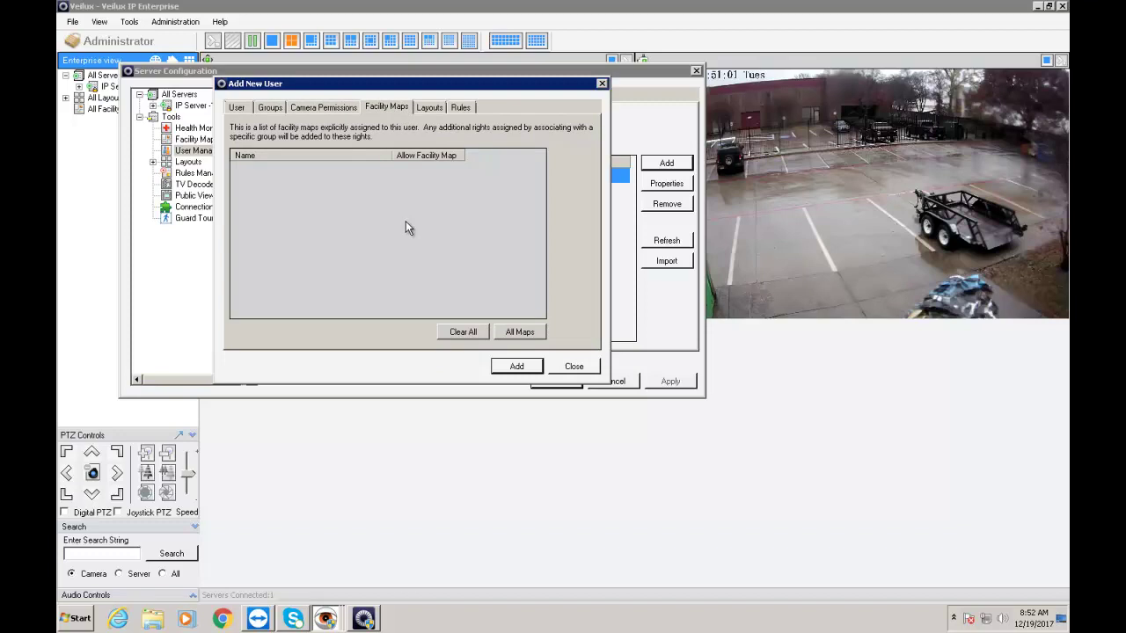
left_click(432, 108)
left_click(462, 107)
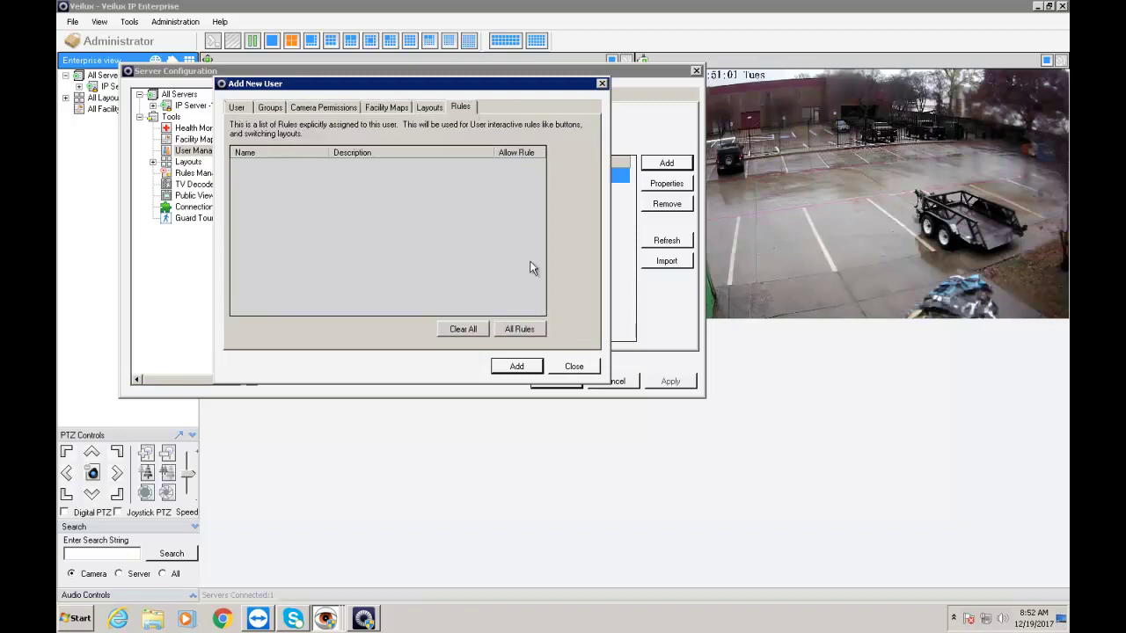
left_click(573, 366)
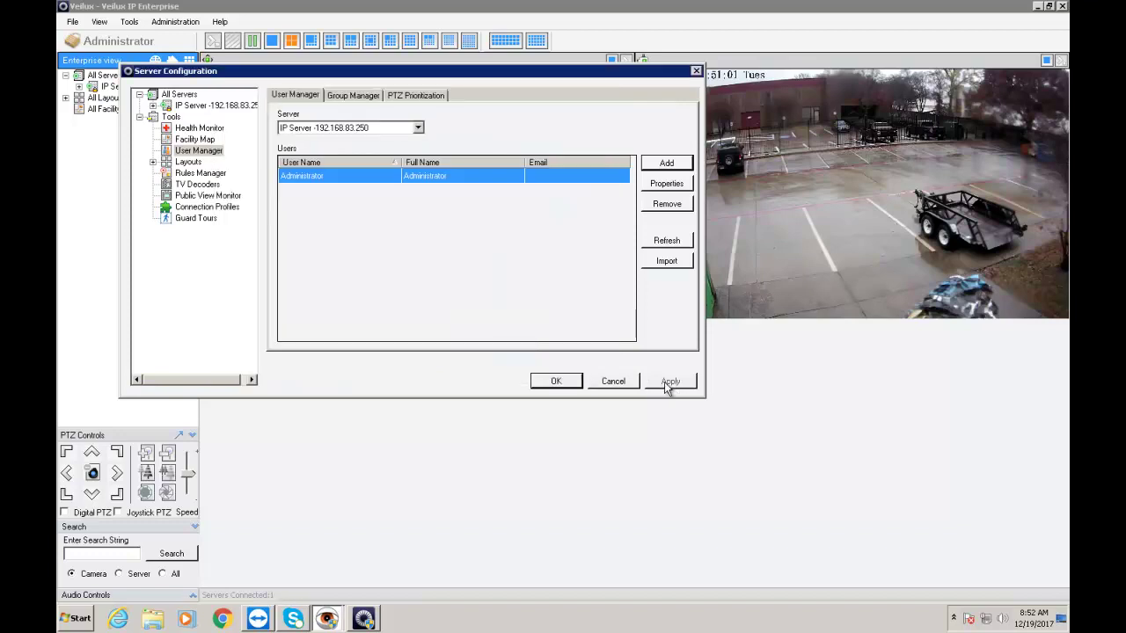
left_click(556, 383)
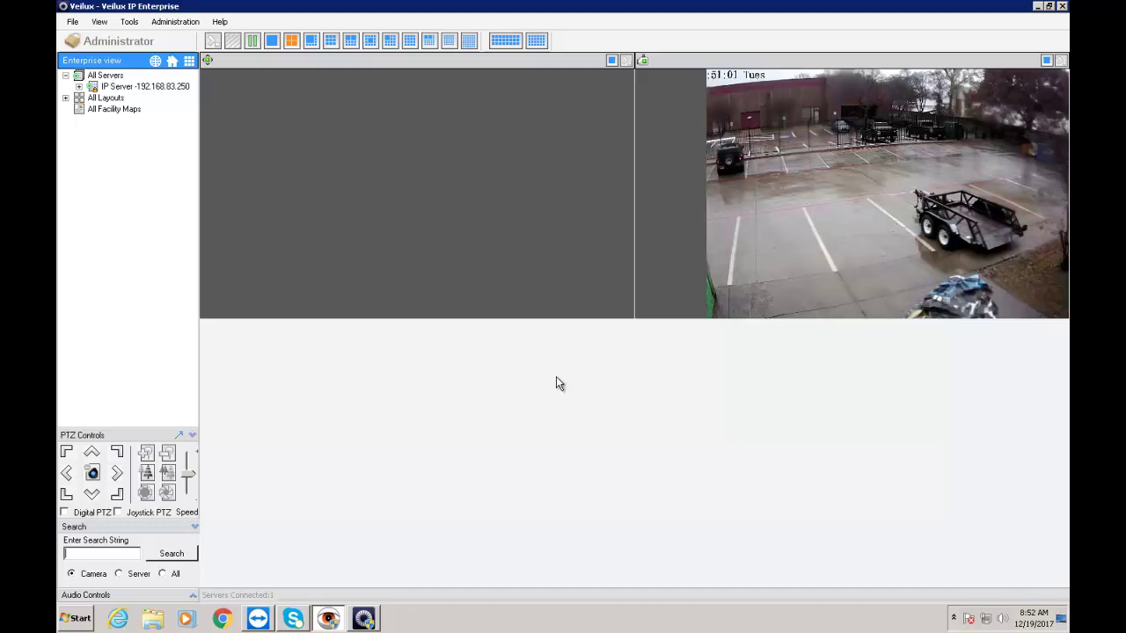
- Switch to the newer Veilux IP Enterprise client and log in with the new user's name and account password
left_click(71, 23)
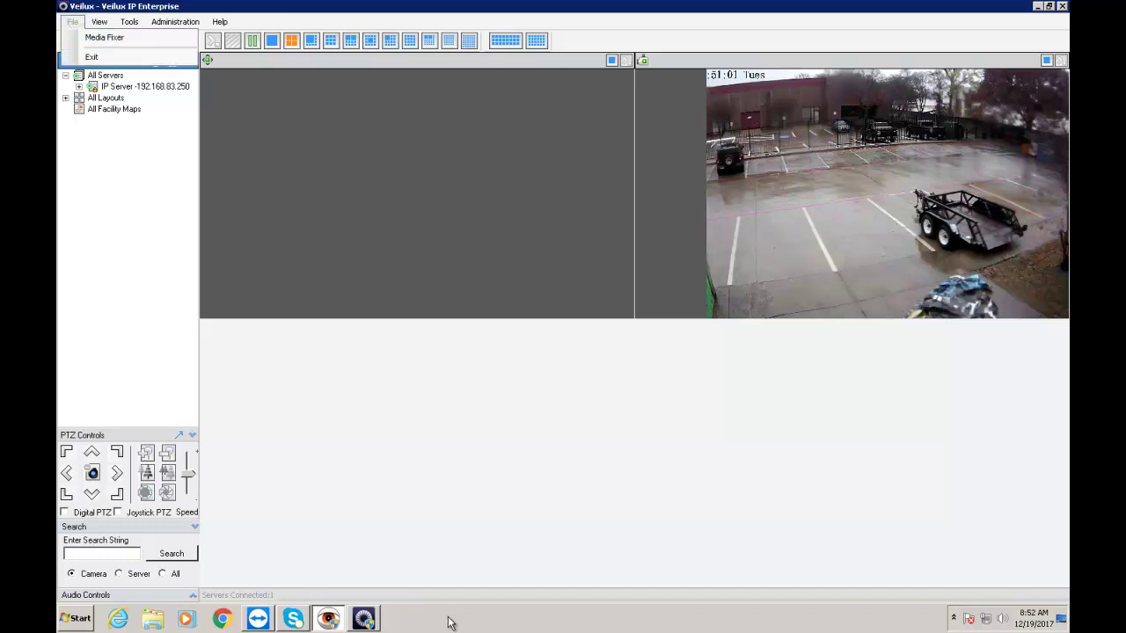
left_click(383, 625)
left_click(365, 619)
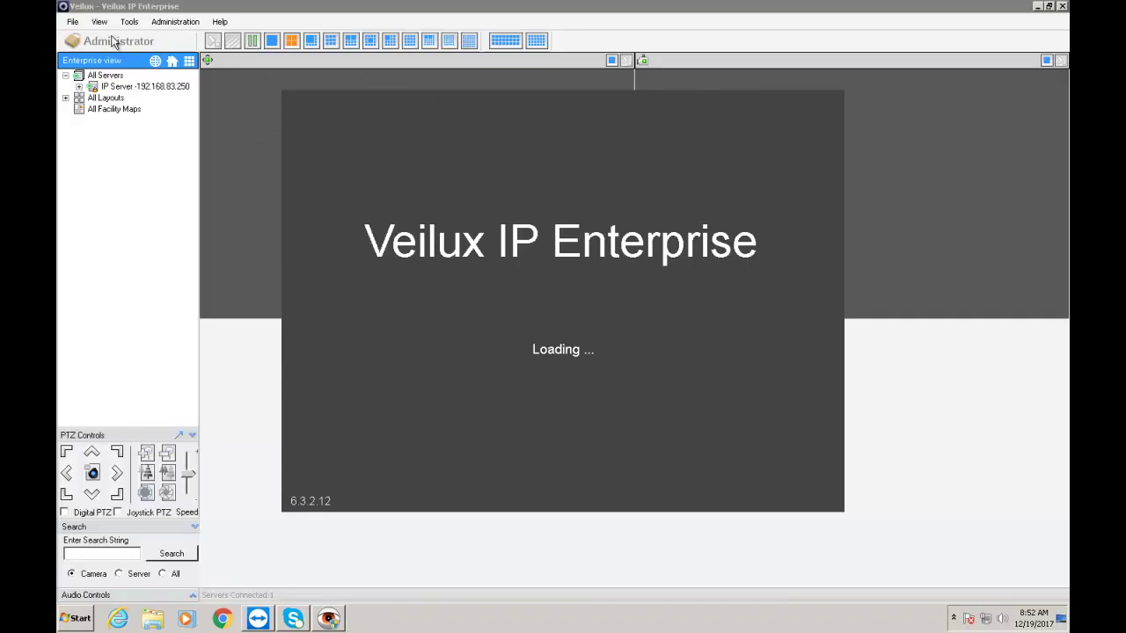
left_click(633, 228)
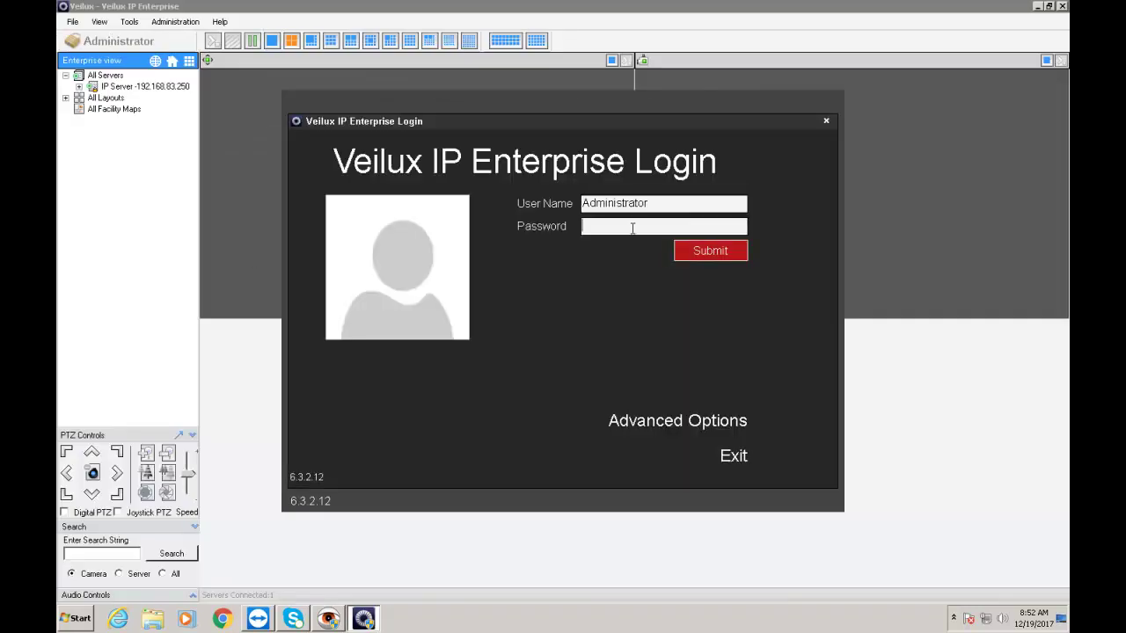
left_click_drag(658, 202, 510, 206)
type("Ahmed")
key("Tab")
type("******")
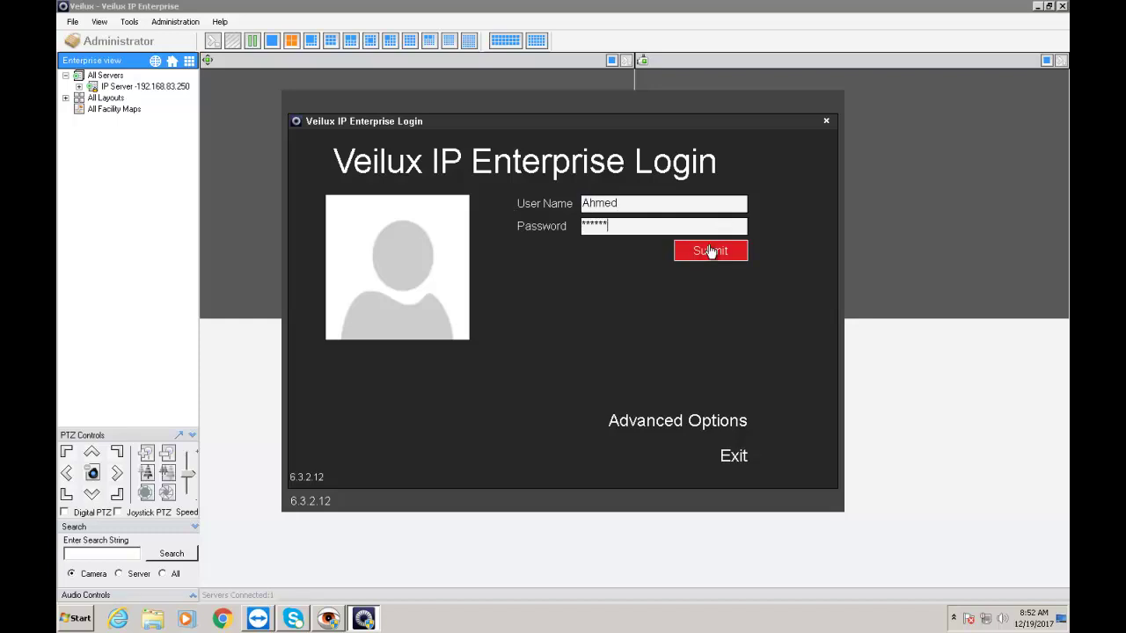
left_click(713, 251)
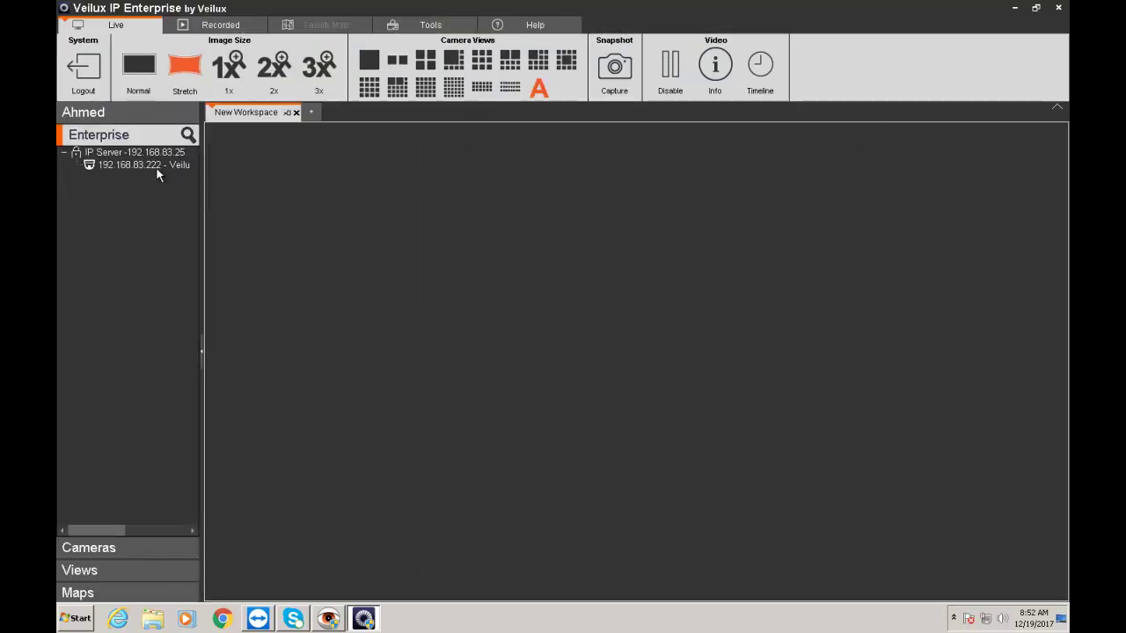
- Show the live video of camera 192.168.83.222 and compare the two-camera and single-camera views
double_click(119, 167)
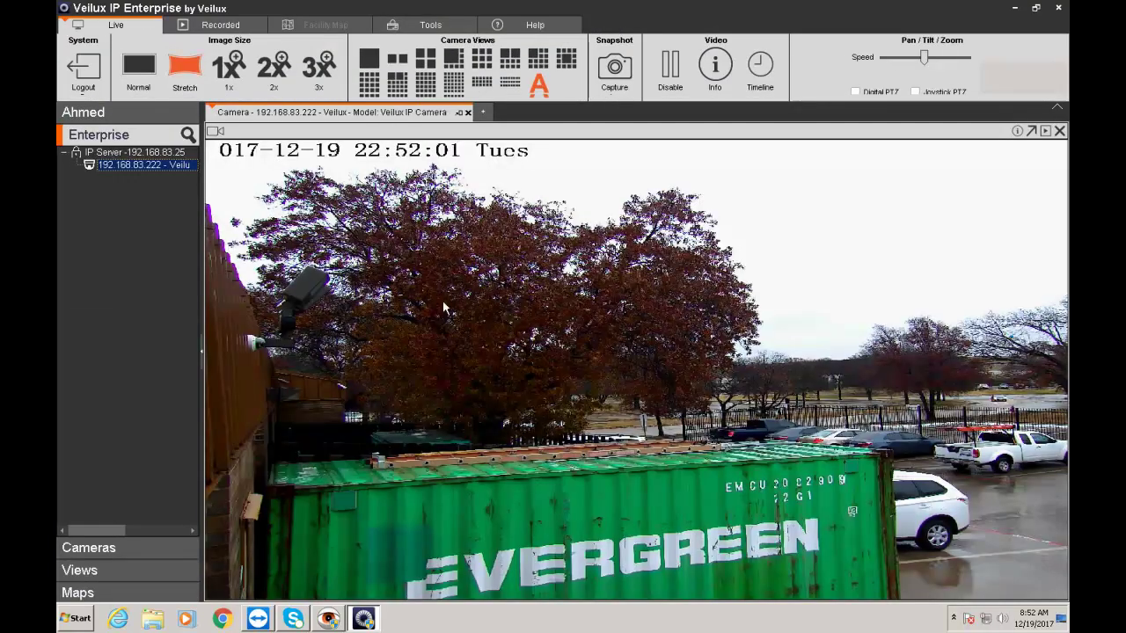
left_click(397, 63)
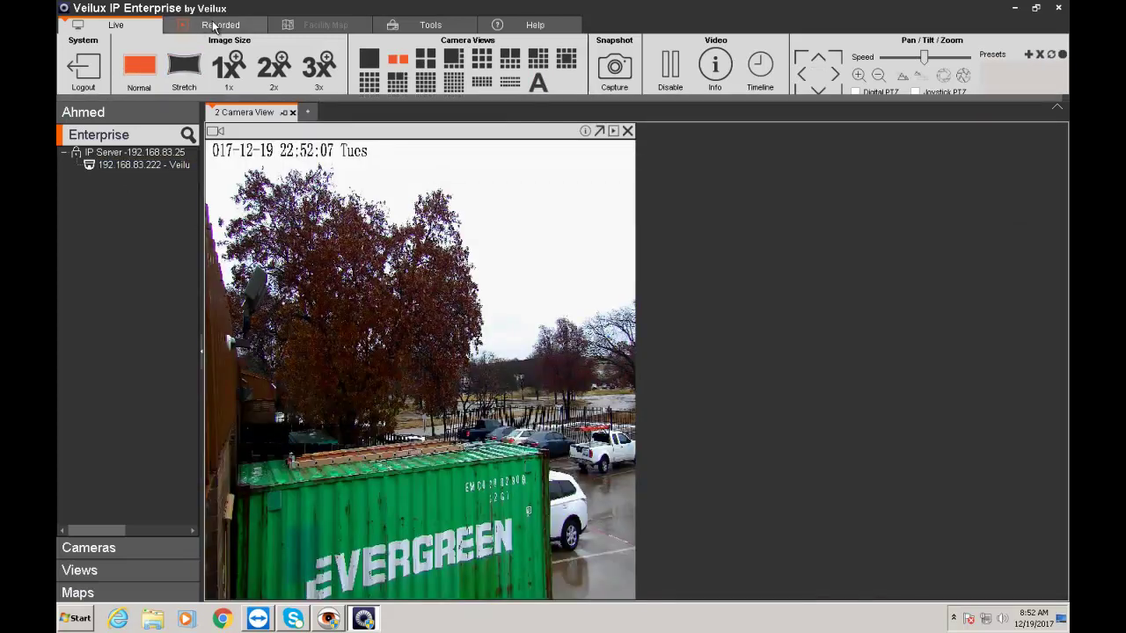
left_click(369, 58)
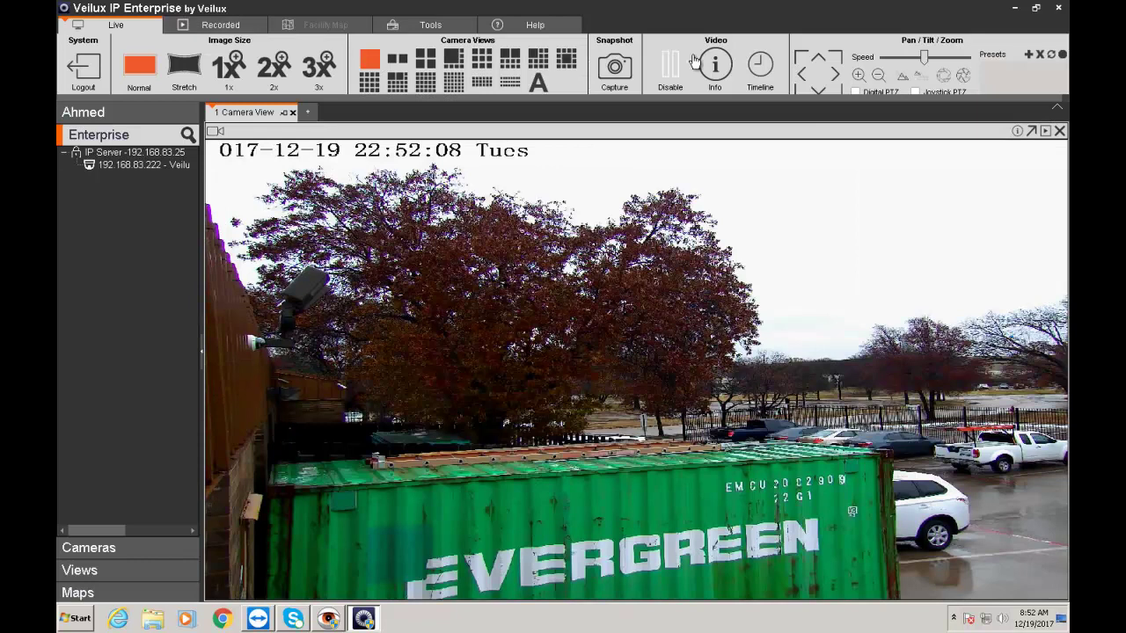
- Test the user's rights by trying to view the camera's recorded video and create a clip
left_click(231, 27)
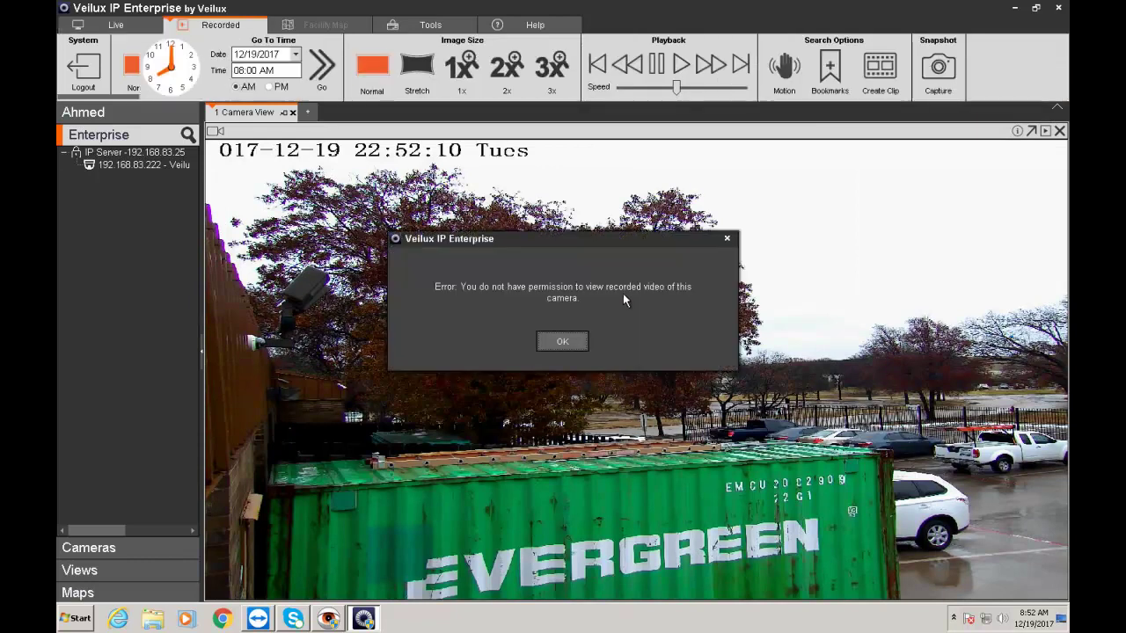
left_click(567, 347)
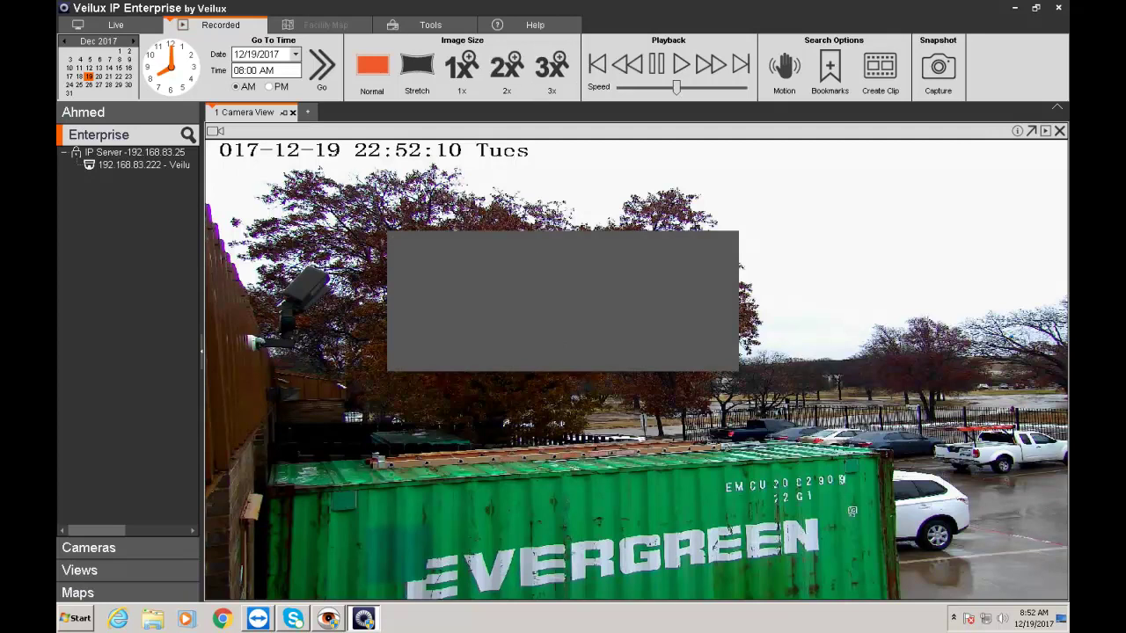
right_click(479, 180)
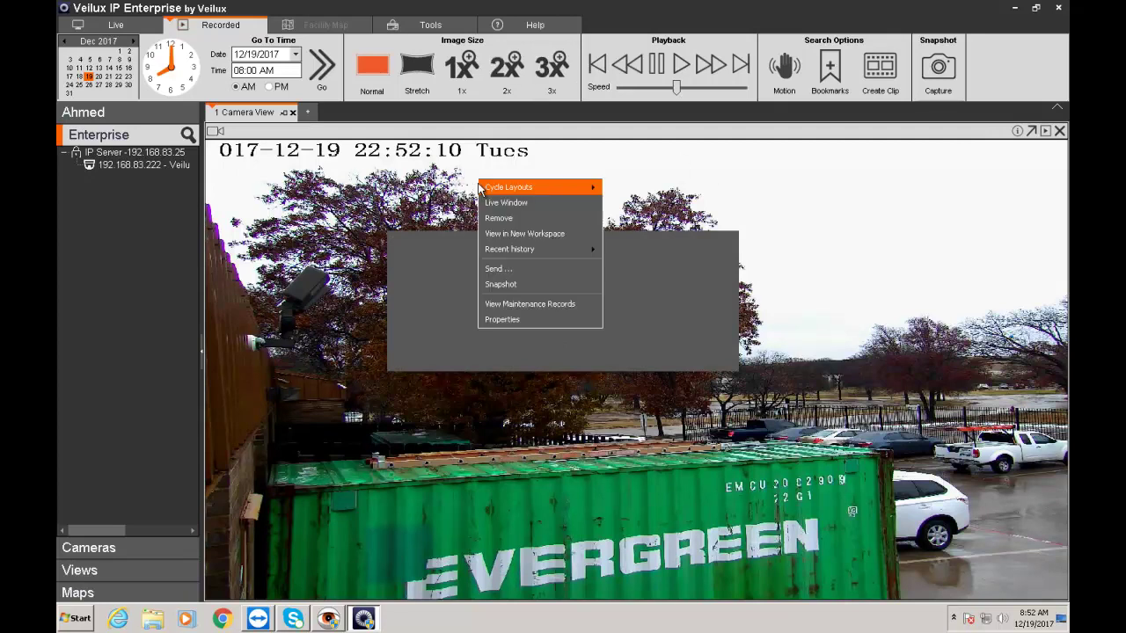
mouse_move(542, 249)
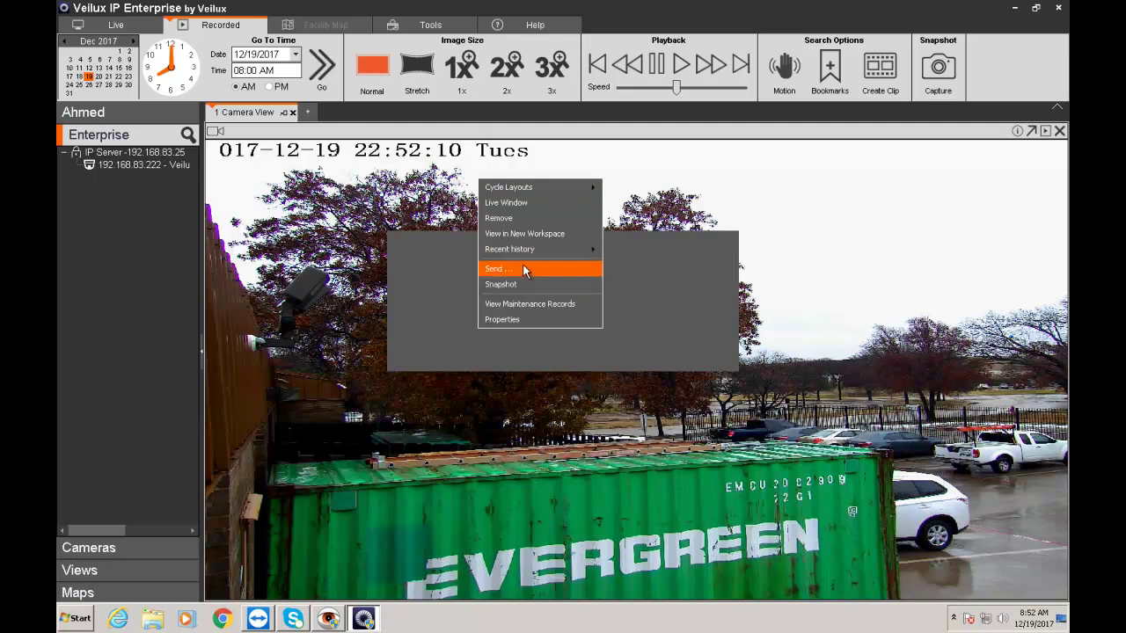
left_click(405, 323)
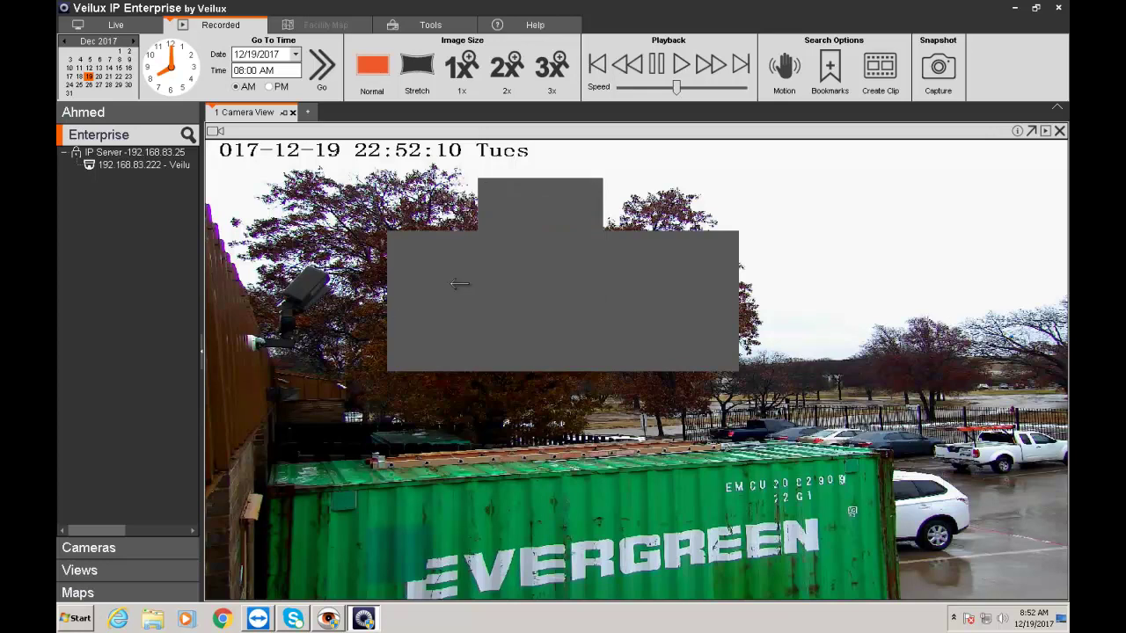
left_click(890, 83)
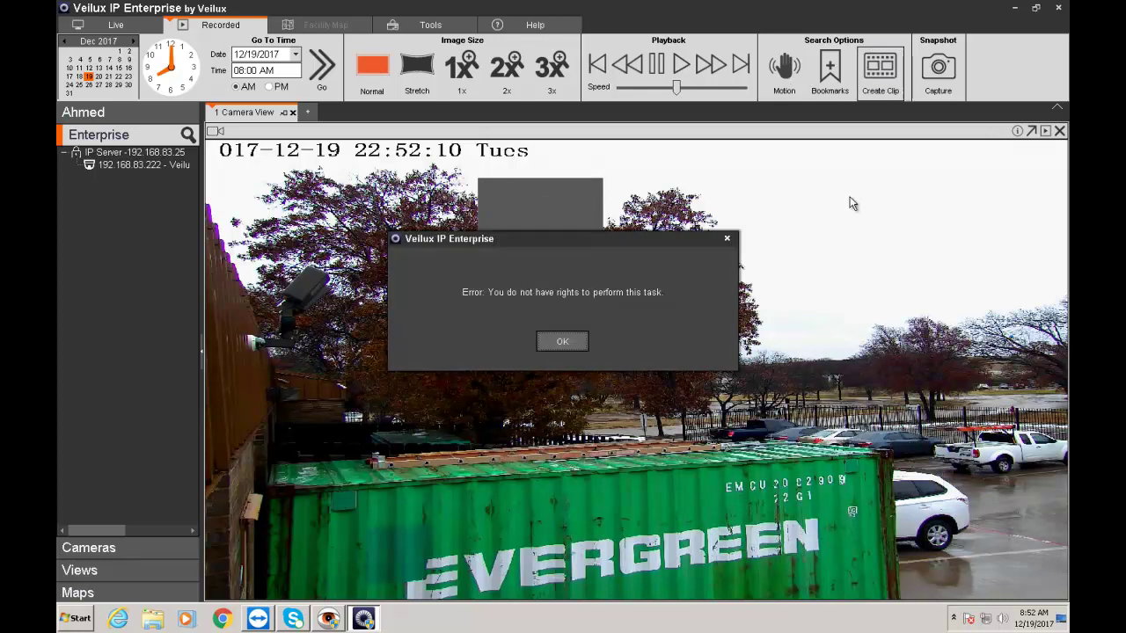
left_click(563, 343)
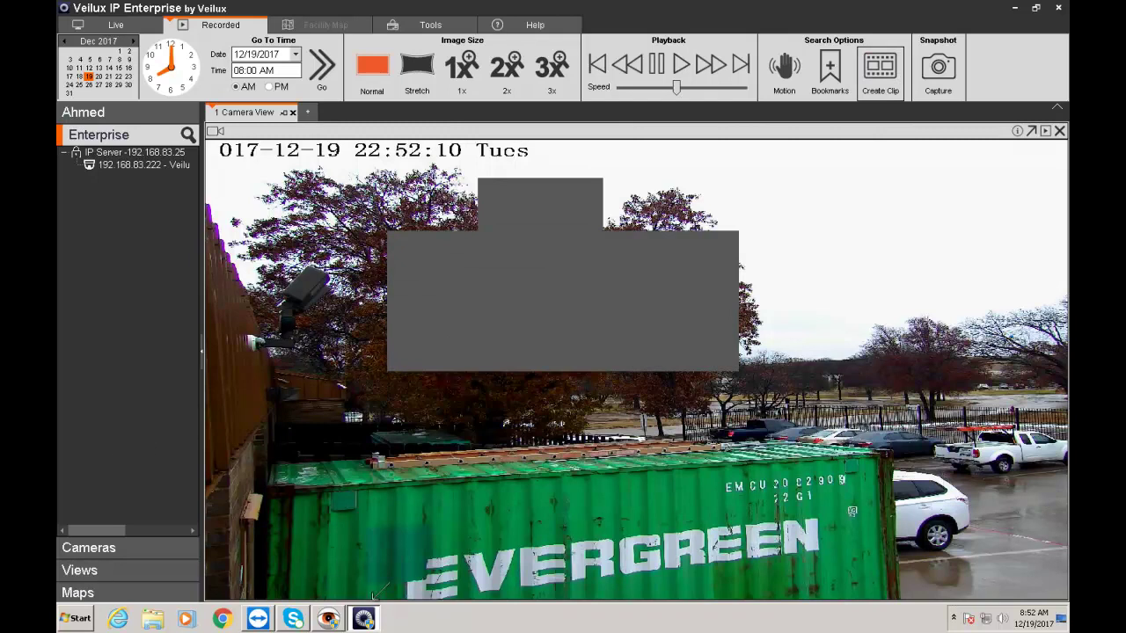
- Restart the classic Veilux client through MonitorStation and log in as the new user with the account password
left_click(331, 620)
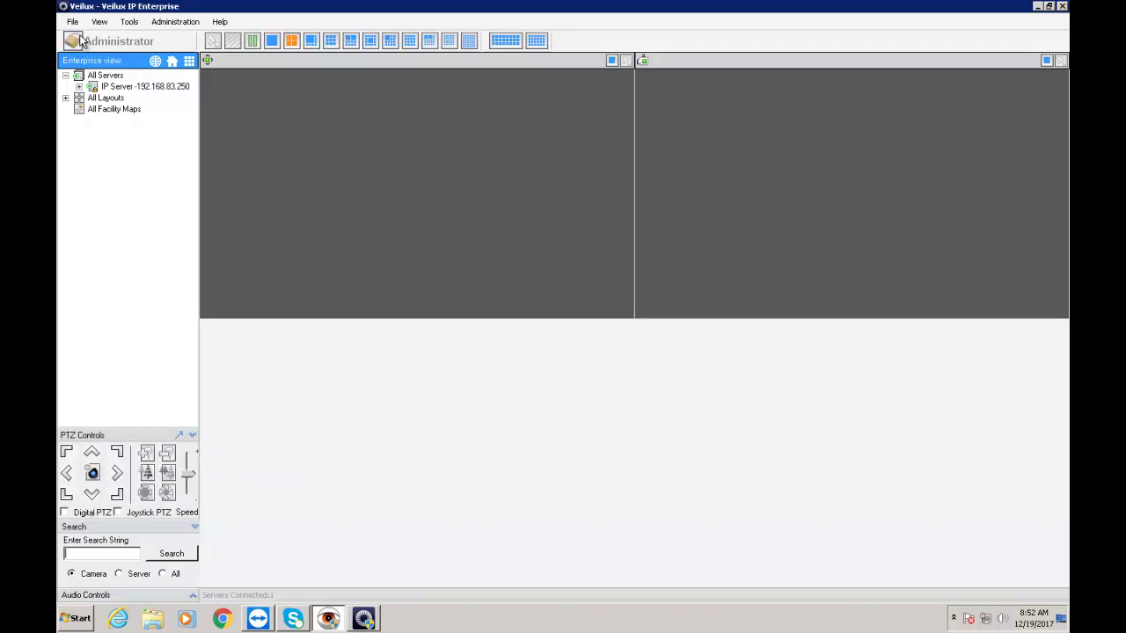
left_click(1062, 7)
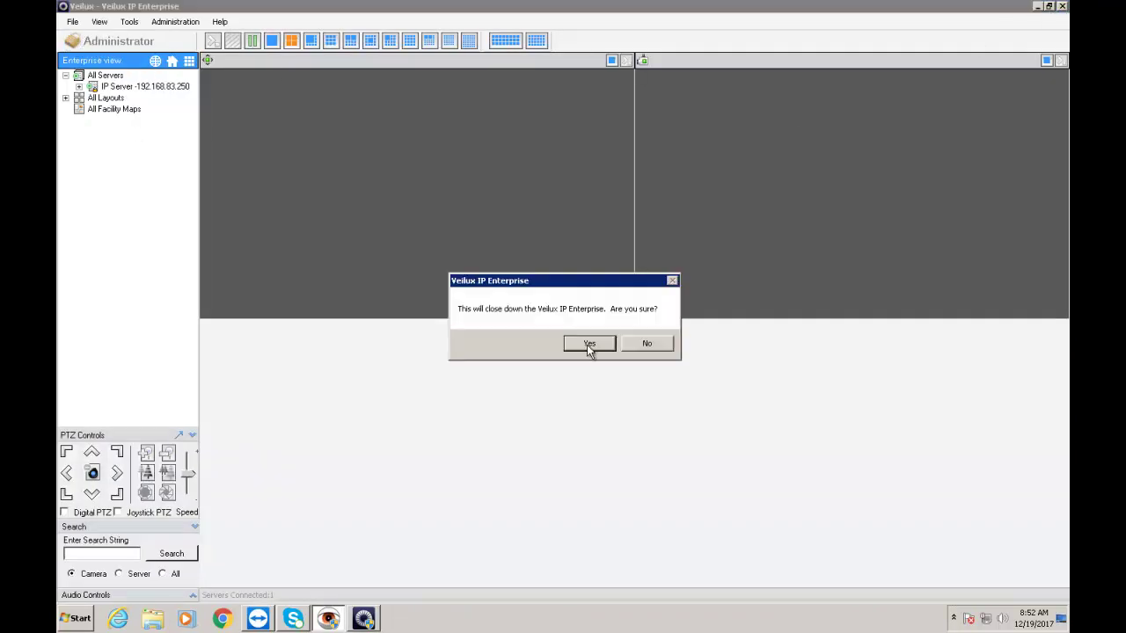
left_click(586, 344)
left_click(77, 618)
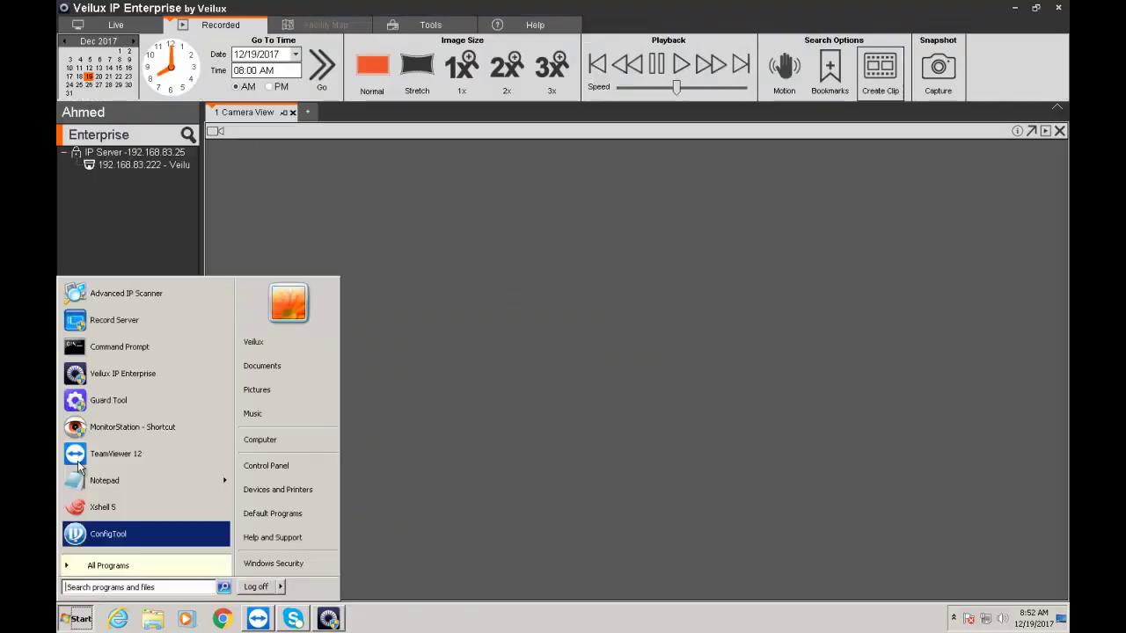
left_click(115, 428)
left_click(299, 453)
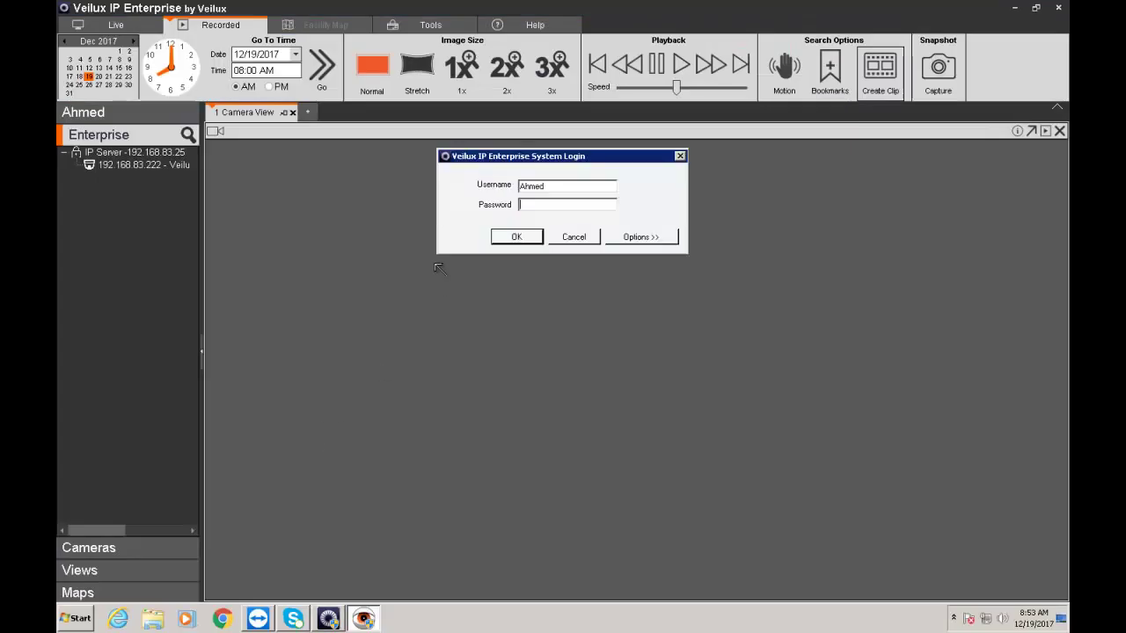
key("Return")
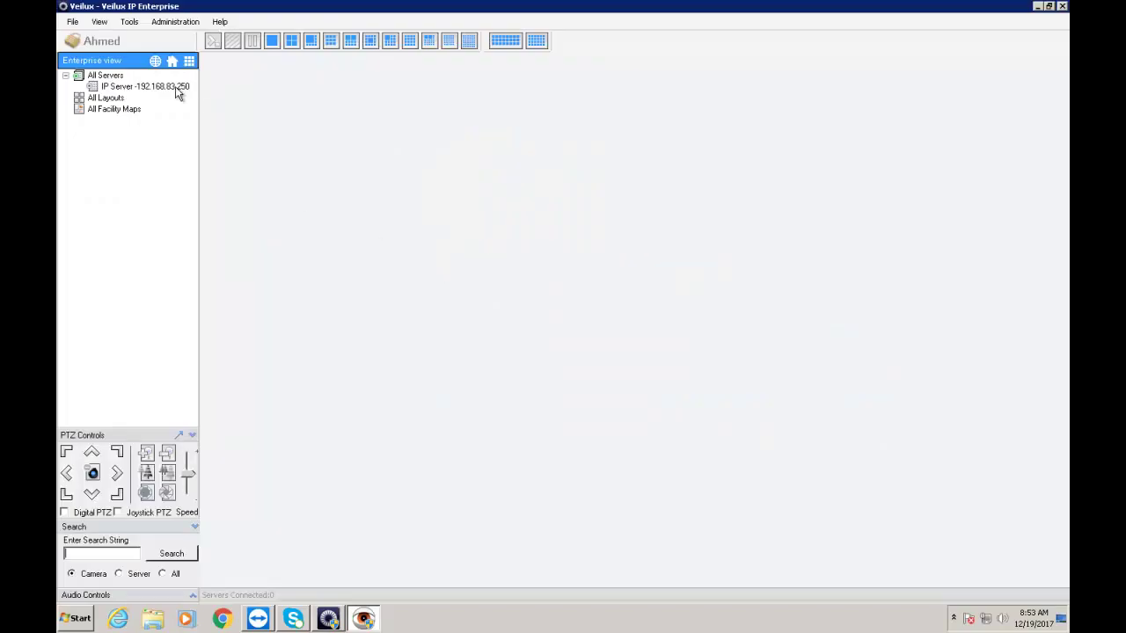
- Connect to IP Server -192.168.83.250 and try to view camera 192.168.83.222's recorded video in the Synchronized Player
double_click(177, 88)
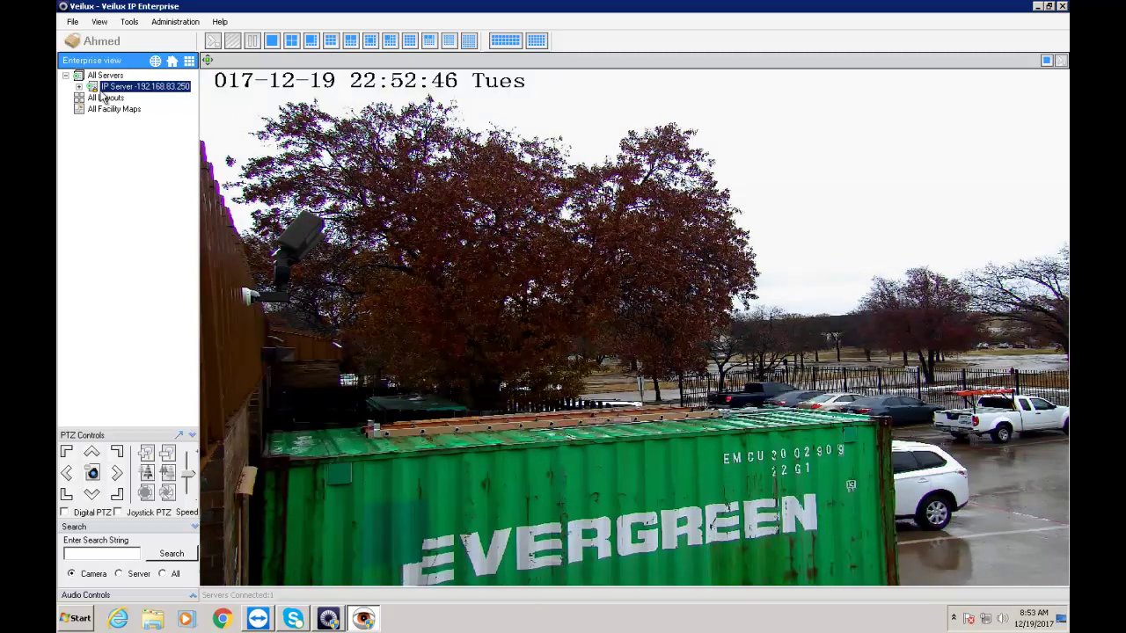
left_click(136, 23)
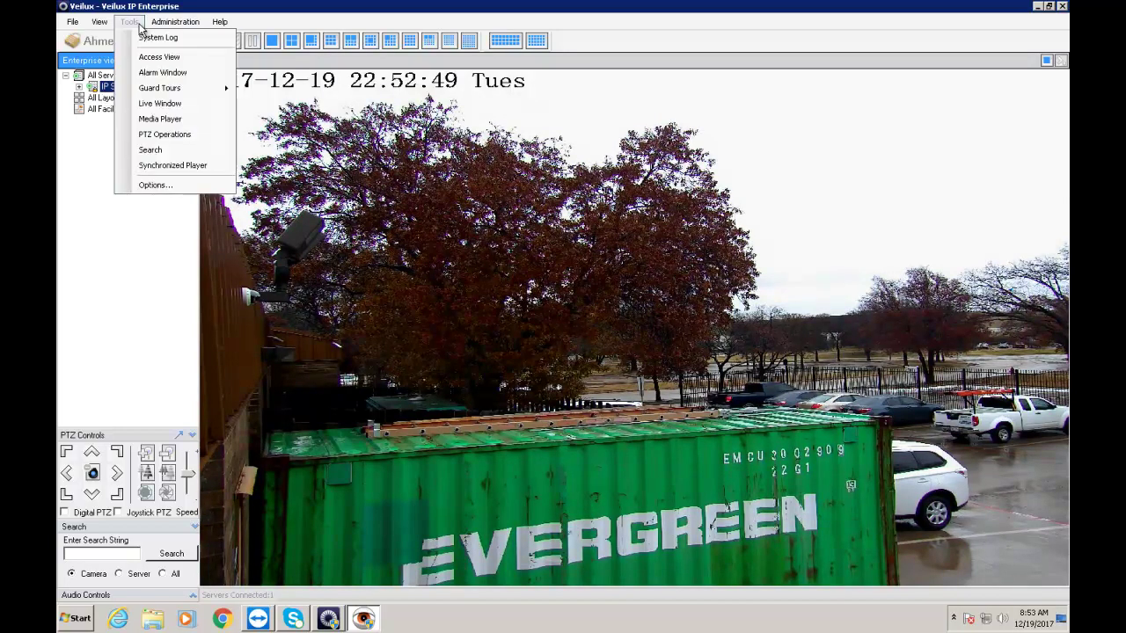
left_click(173, 166)
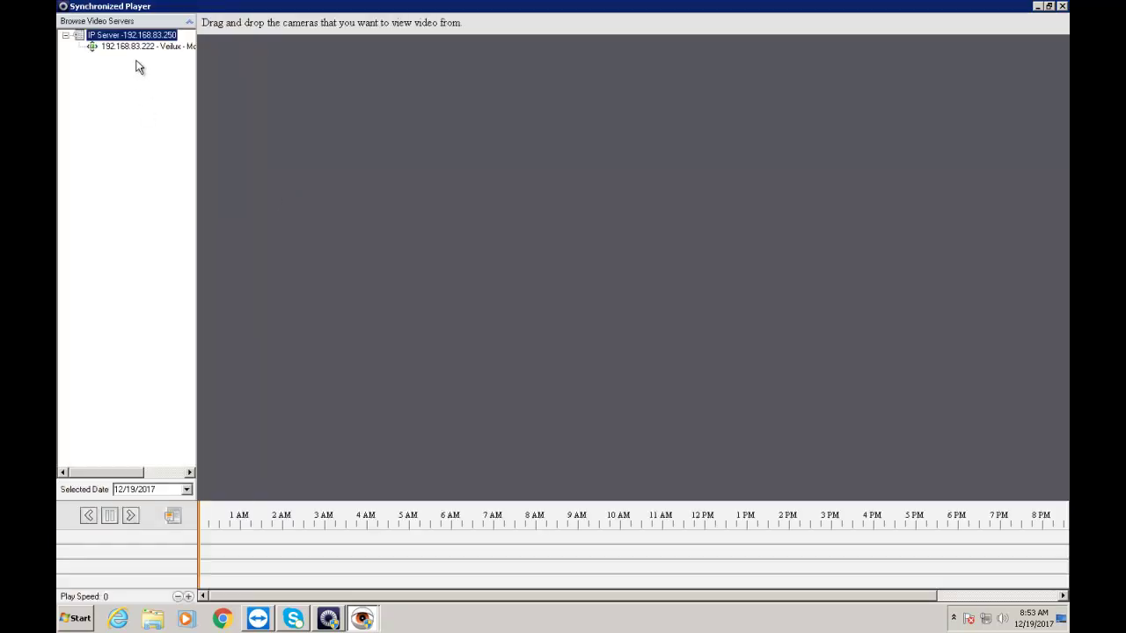
left_click_drag(132, 46, 324, 84)
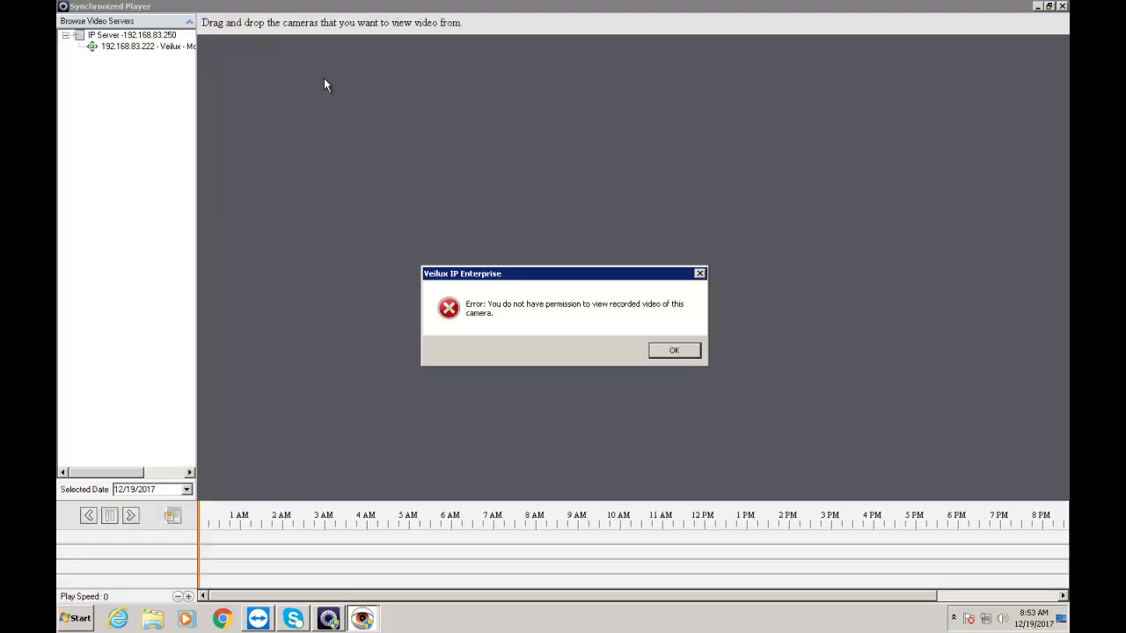
left_click(670, 352)
left_click(1062, 6)
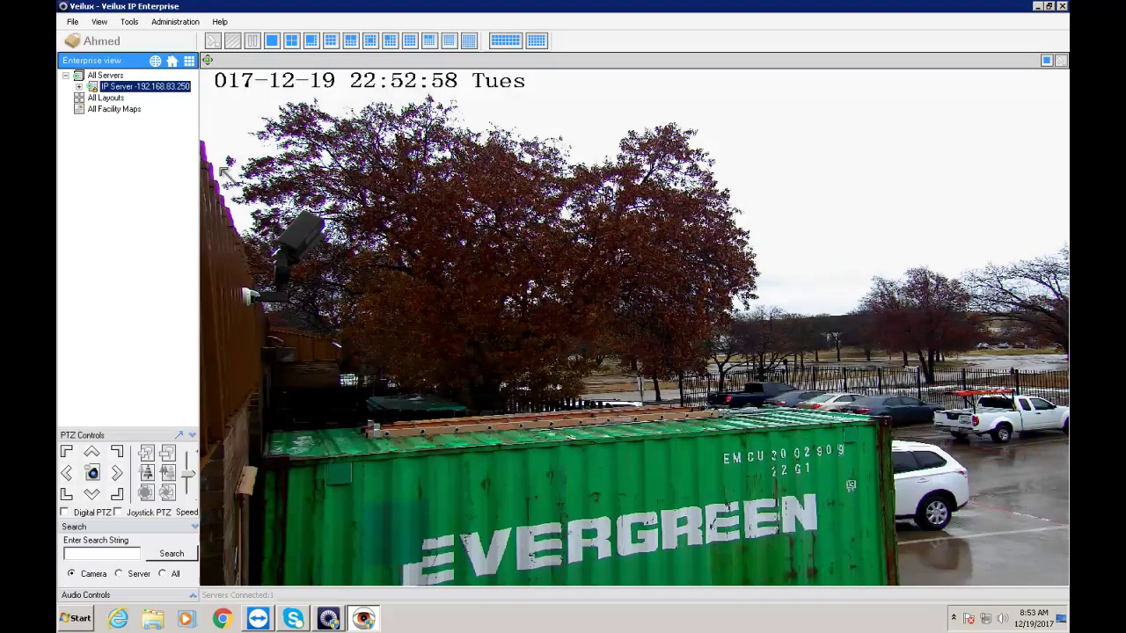
- Expand IP Server -192.168.83.250 and select its 192.168.83.222 camera
left_click(106, 97)
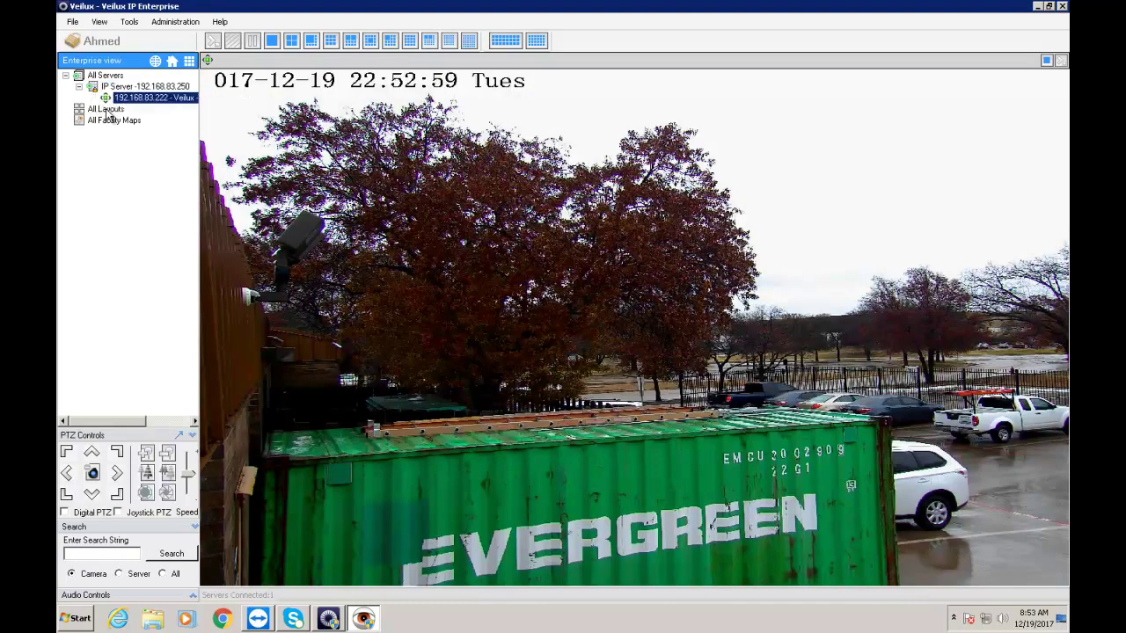